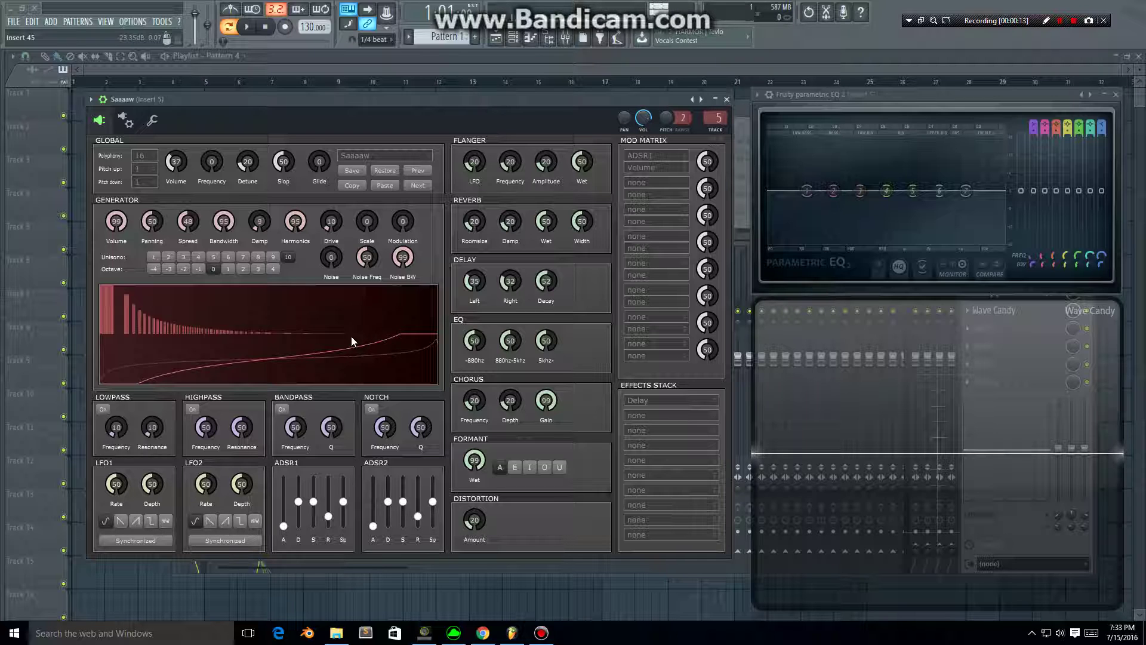
Load the INIT 270 preset from the full preset list, replacing Saaaaw
right_click(701, 99)
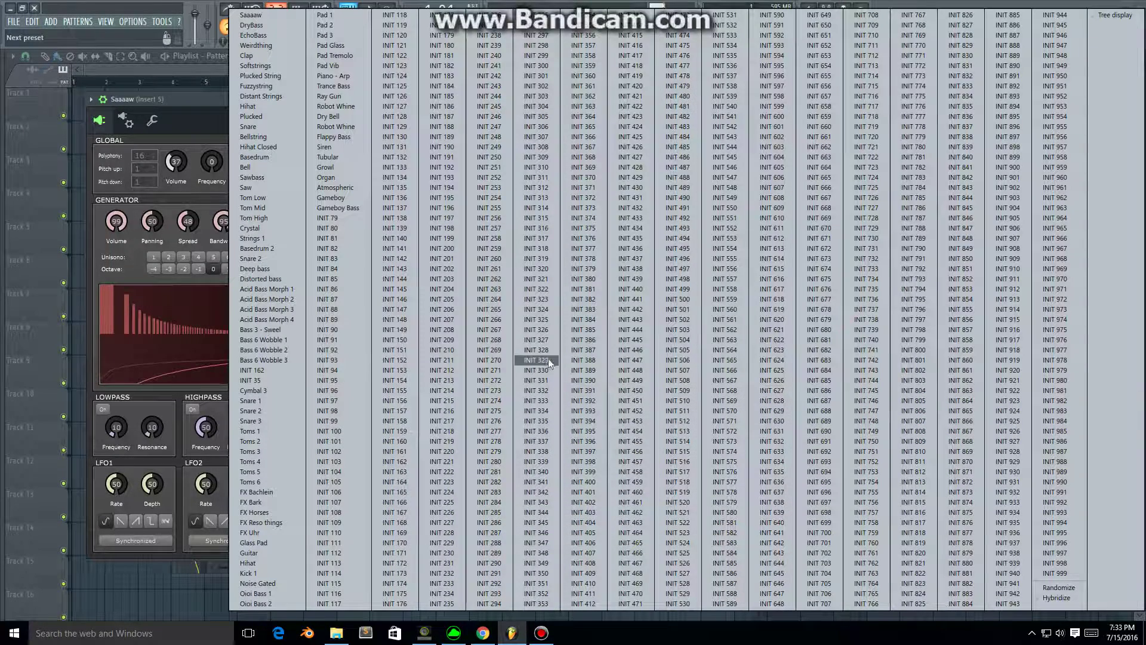
click(487, 358)
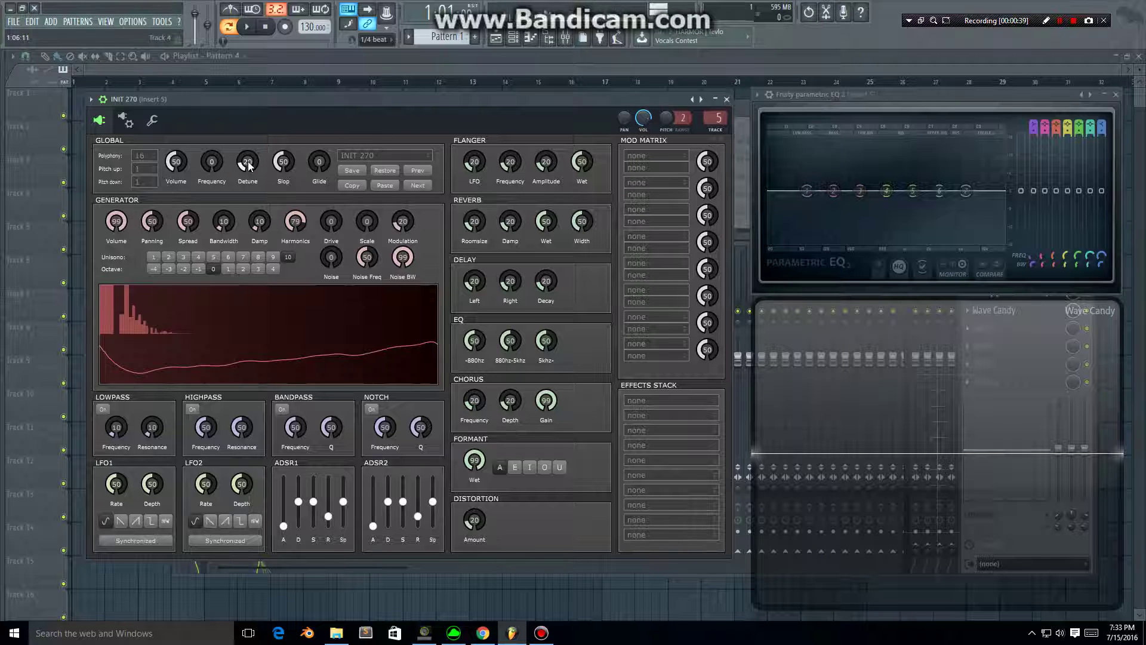
Lower the global Slope to 26 and raise Glide to 30
scroll(249, 162, up, 8)
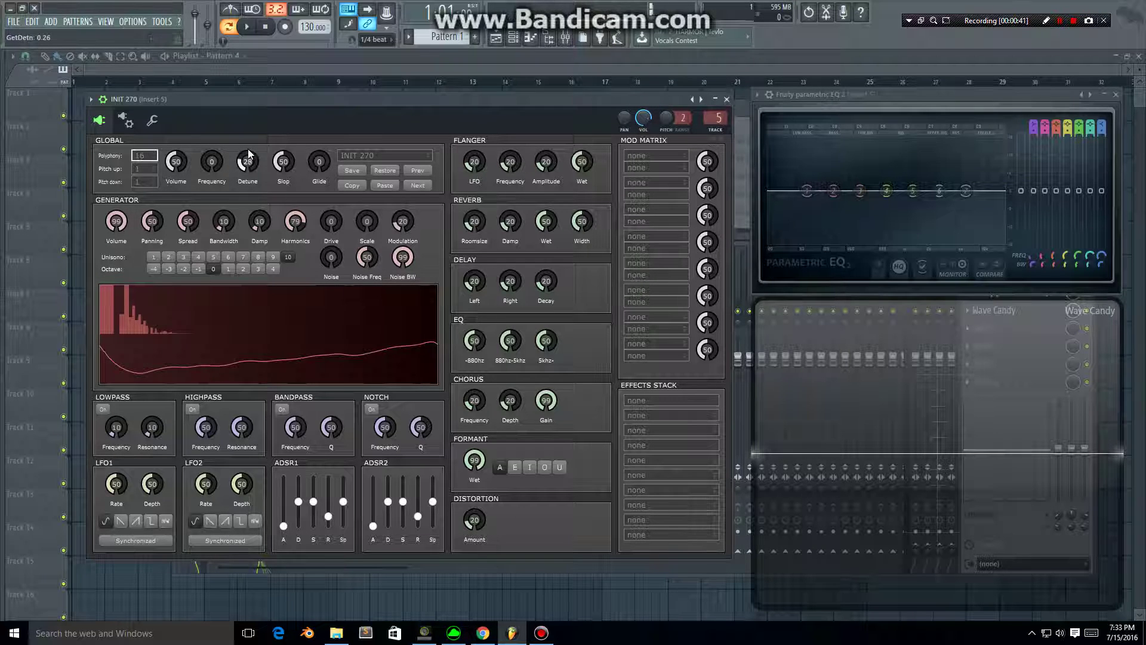
drag(288, 160, 287, 207)
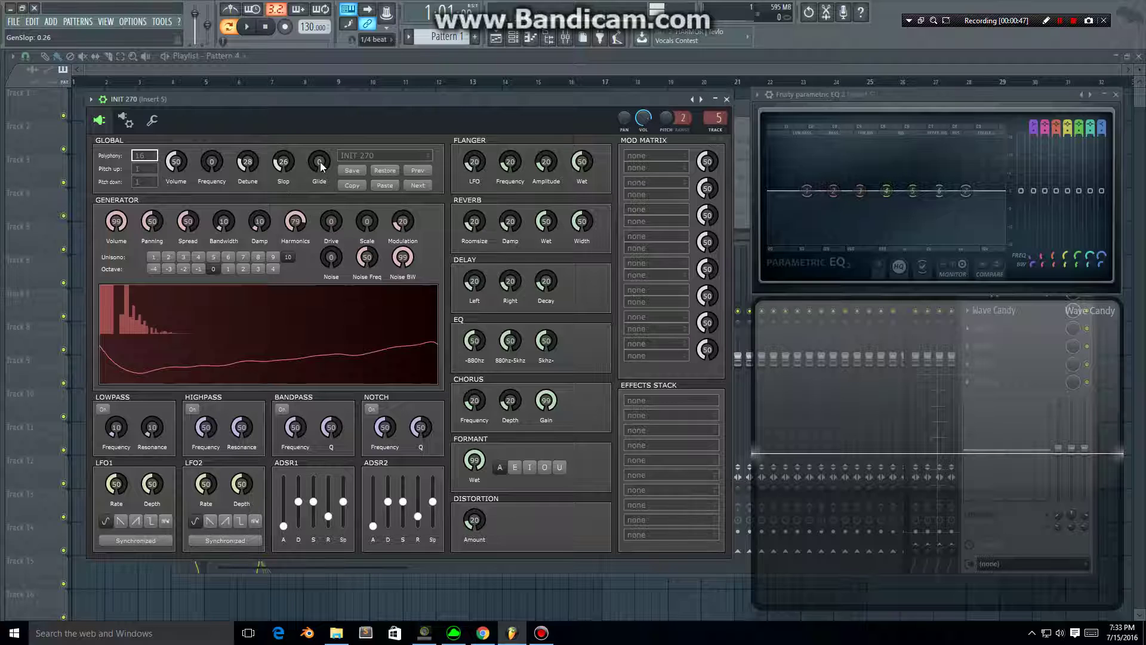
drag(319, 162, 321, 118)
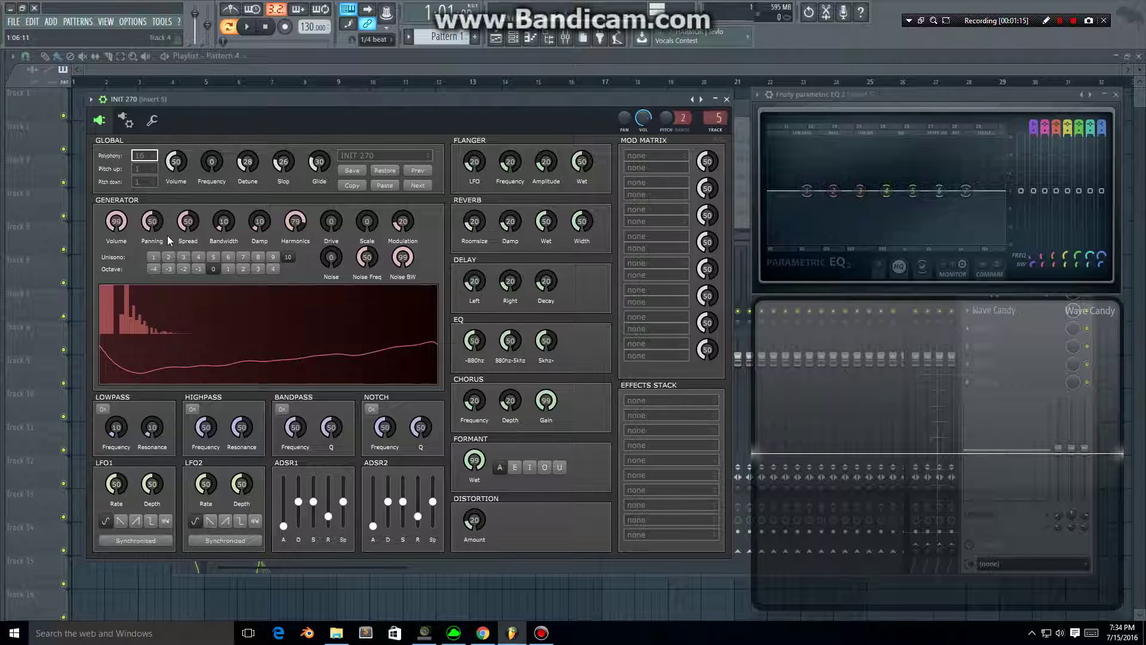
Turn generator Harmonics down, raise Scale to about 13 and Damp to 25
drag(295, 222, 303, 267)
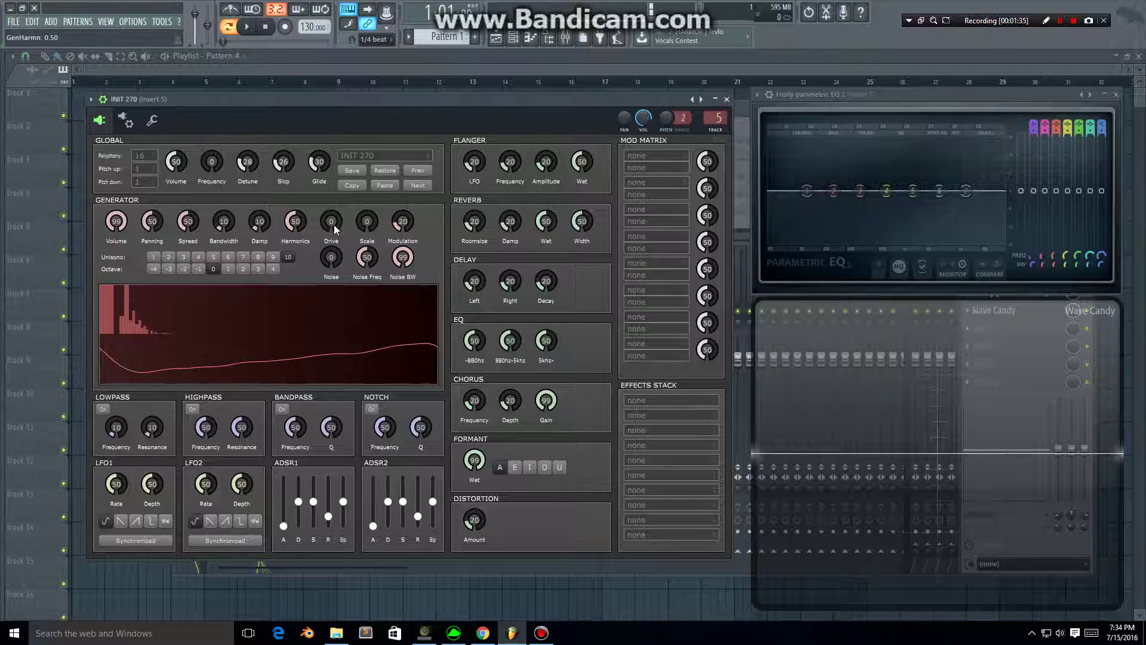
drag(366, 224, 328, 178)
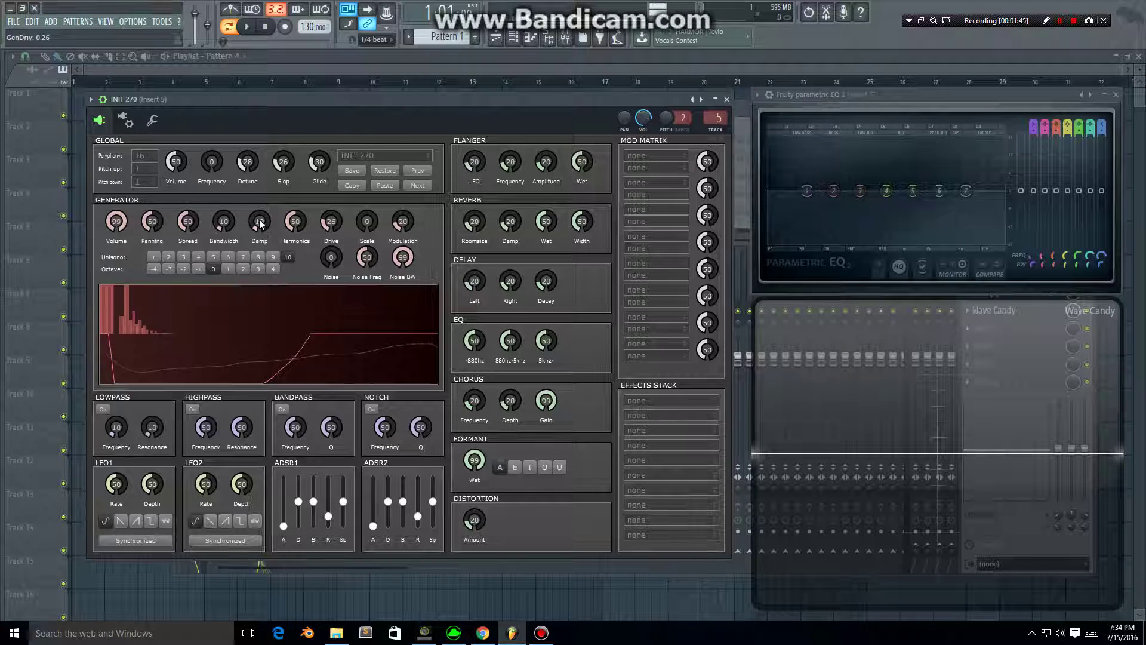
drag(262, 226, 238, 196)
Zero generator Spread, Bandwidth, Harmonics, Drive and Modulation, auditioning the stripped tone
key(b)
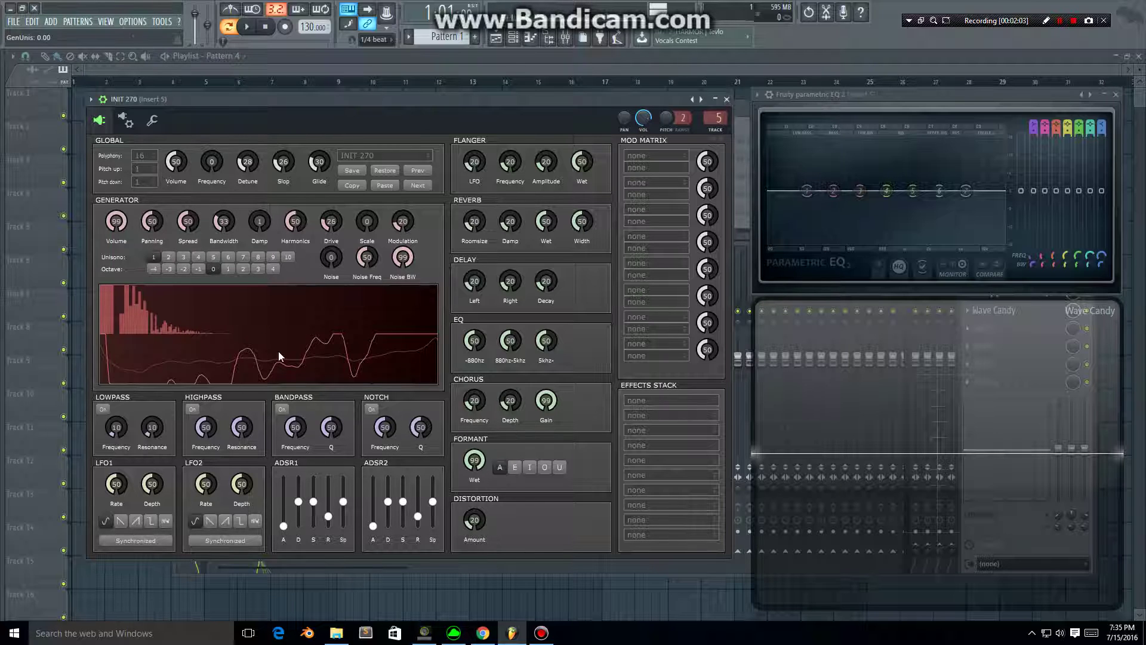
drag(189, 222, 207, 341)
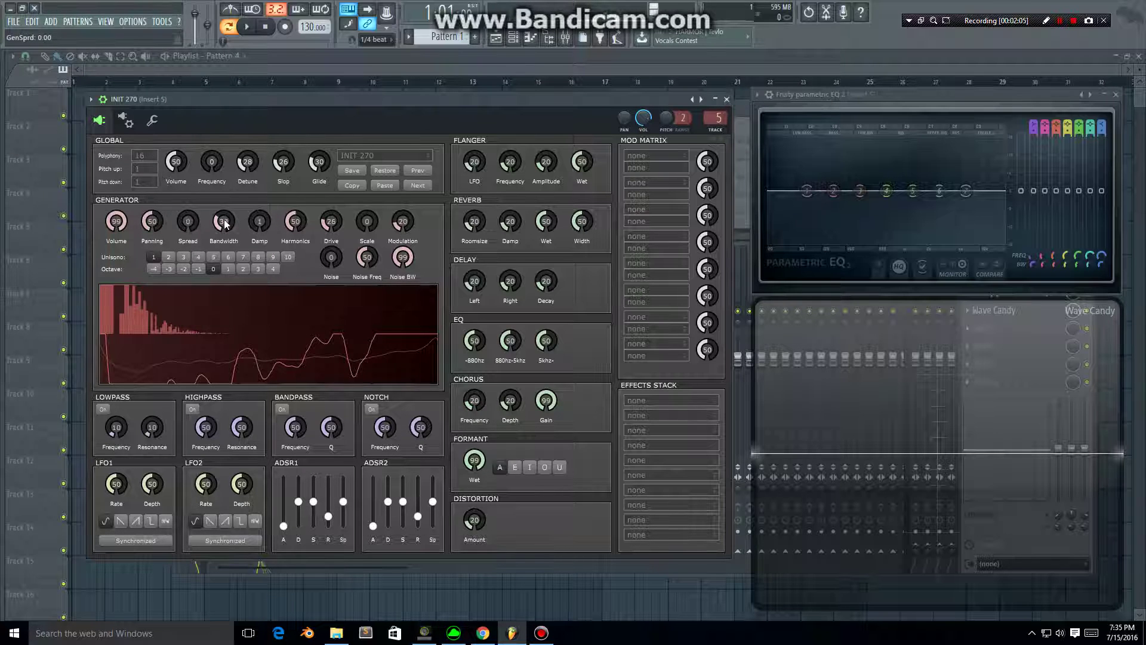
drag(224, 219, 248, 335)
drag(296, 221, 321, 343)
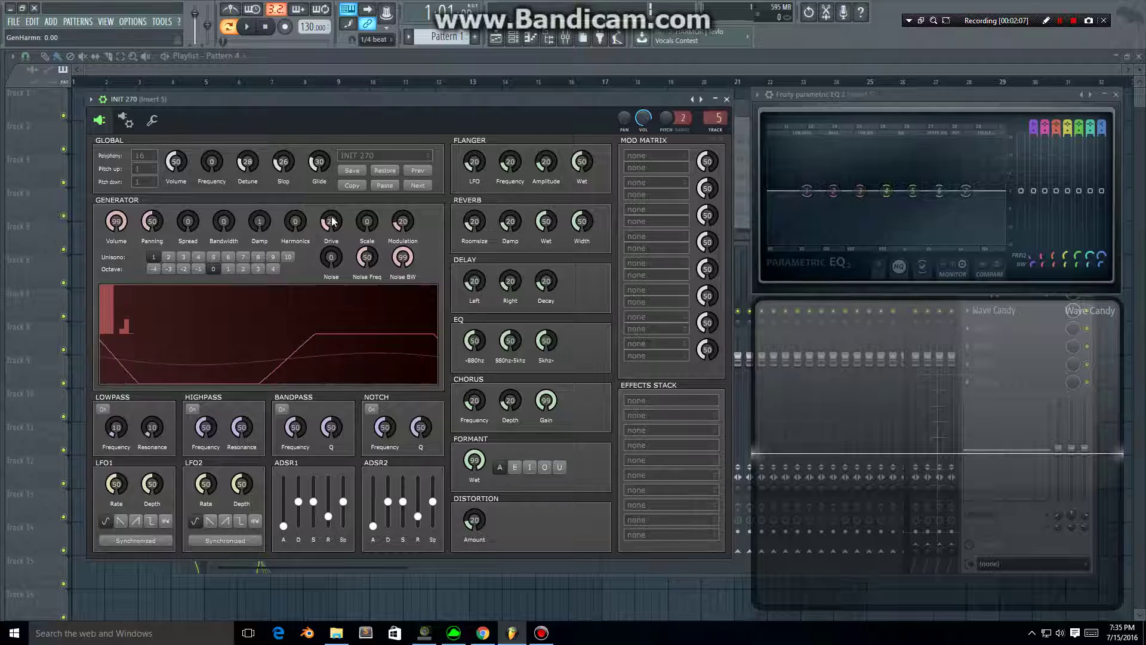
drag(331, 222, 355, 337)
drag(403, 222, 416, 336)
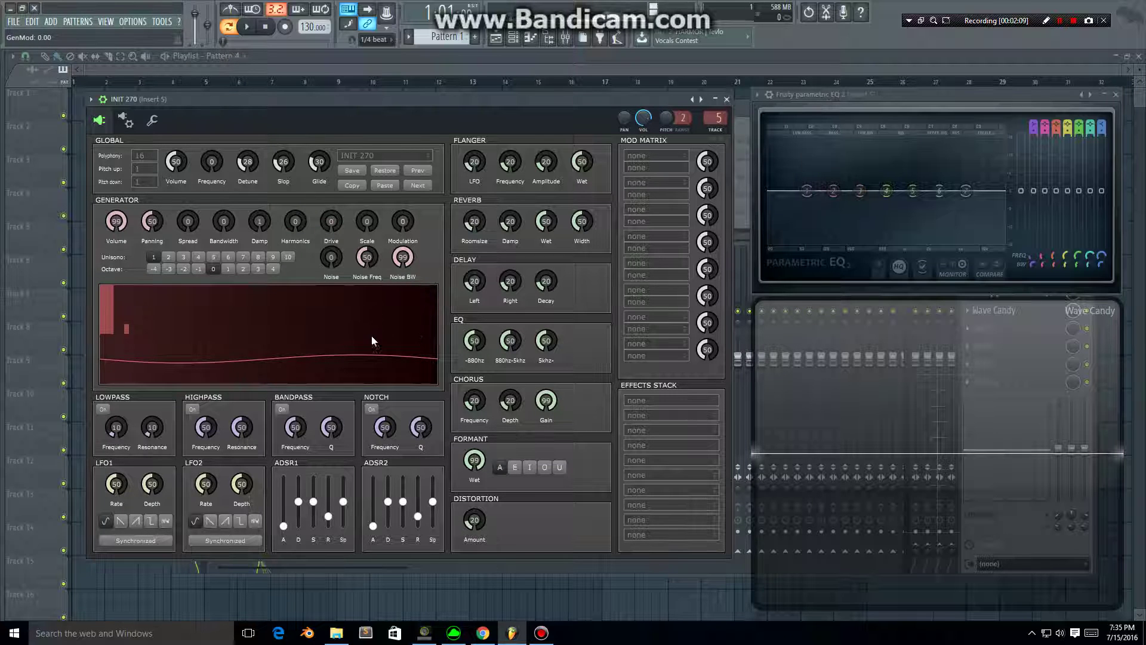
key(b)
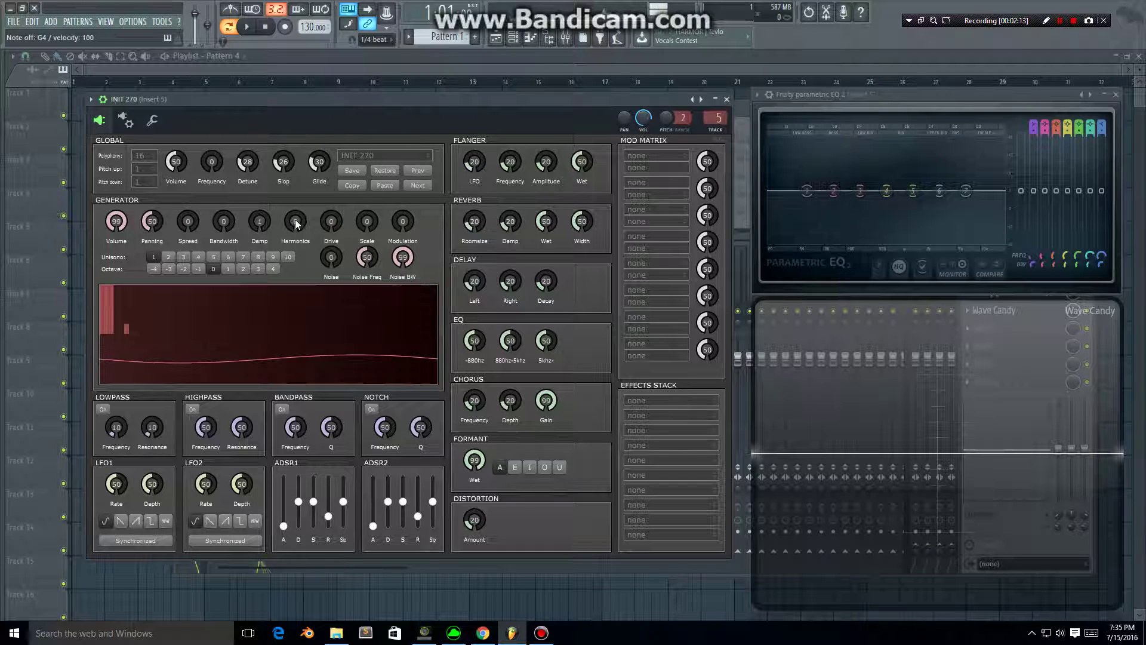
Raise Harmonics to 25 and try Drive pushed up to 14, auditioning each change
drag(297, 223, 297, 196)
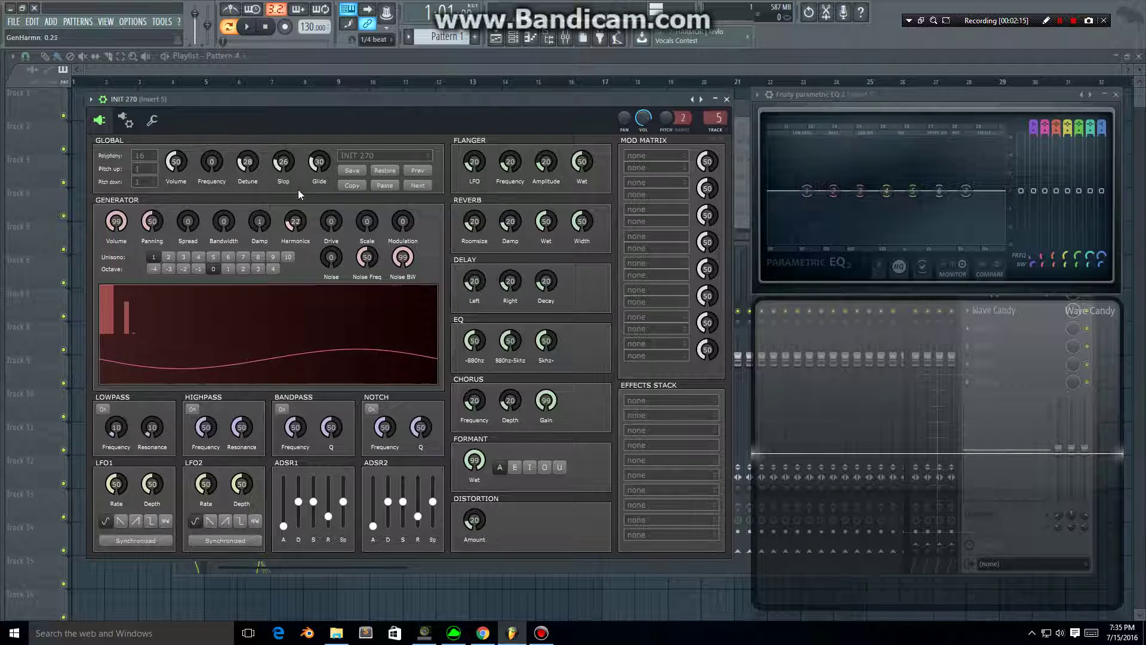
key(b)
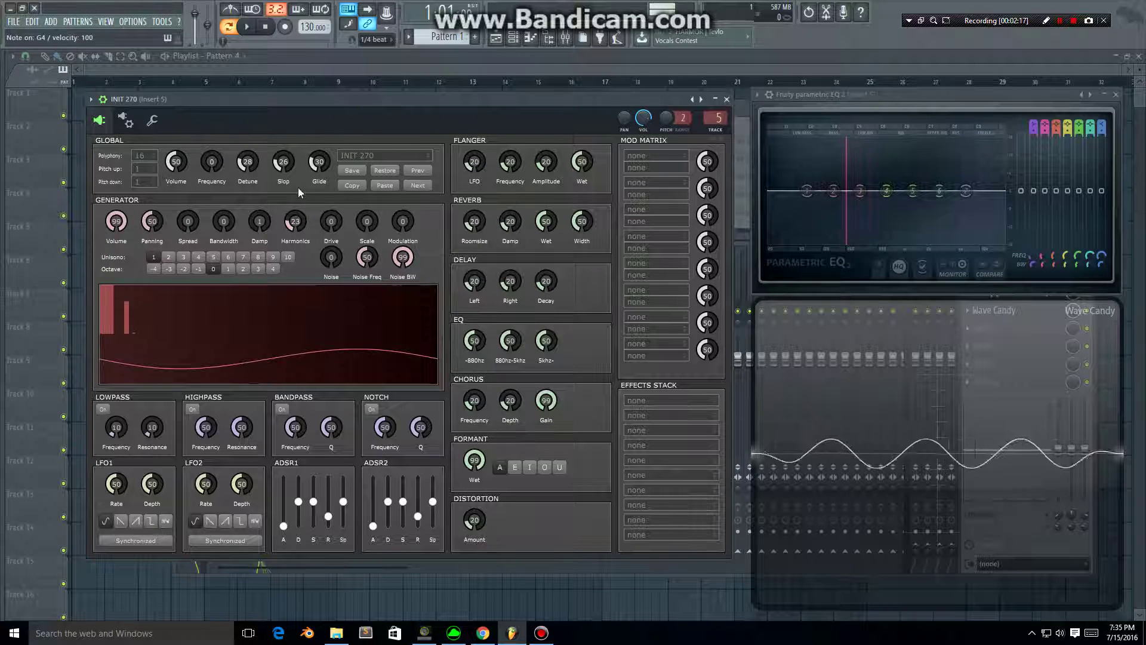
drag(332, 228, 331, 217)
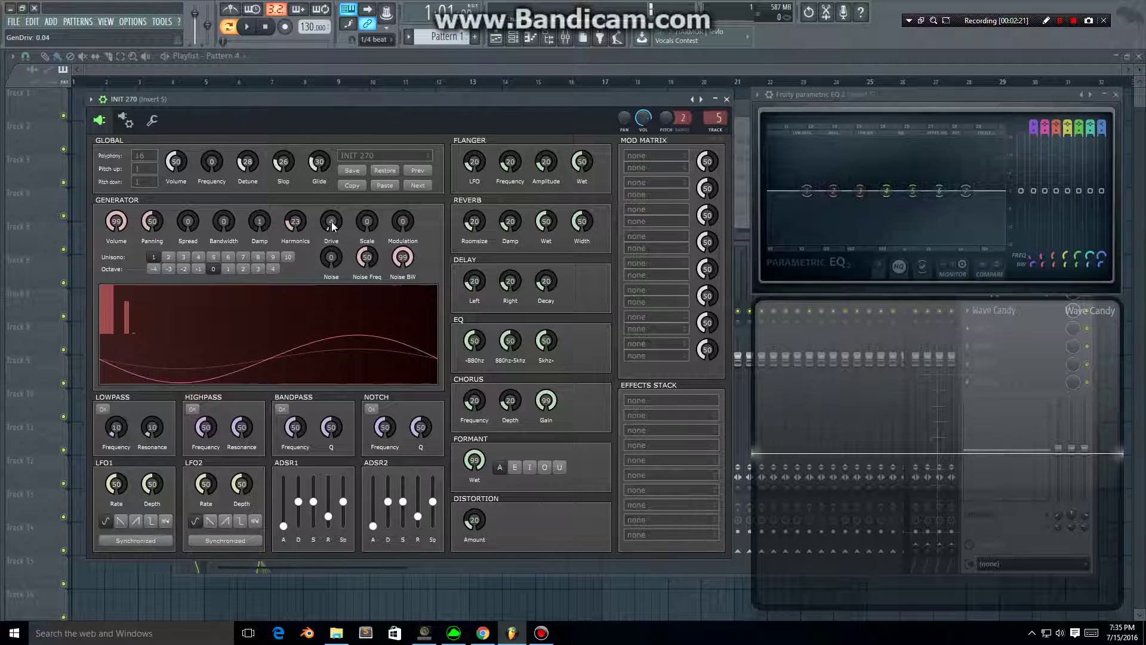
key(b)
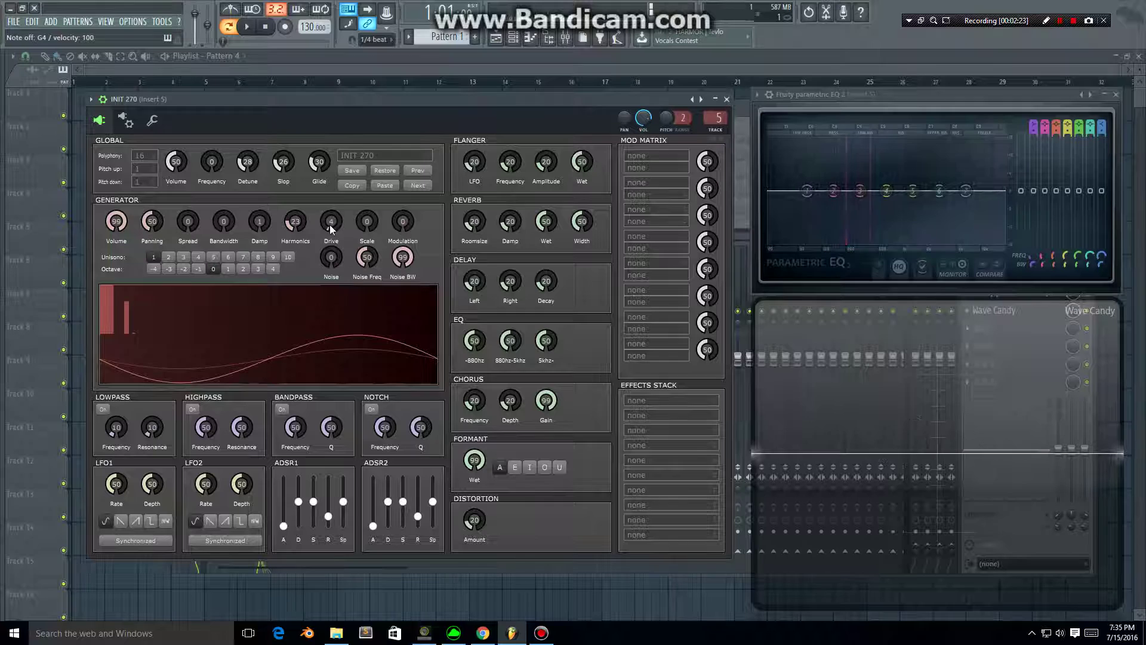
drag(331, 225, 330, 213)
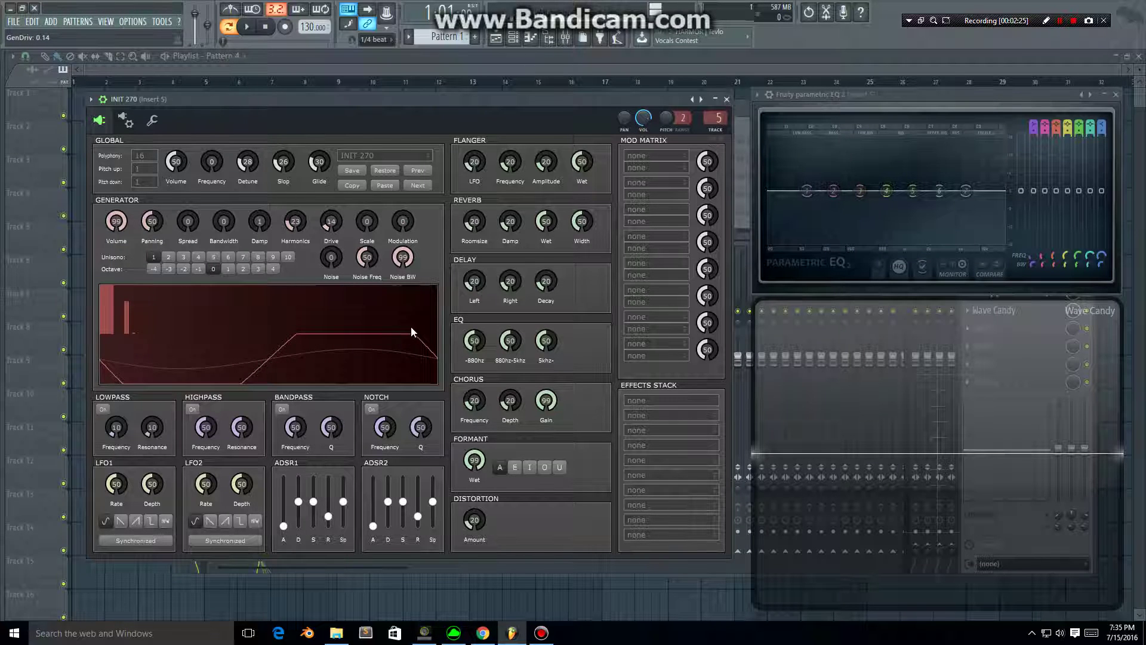
key(b)
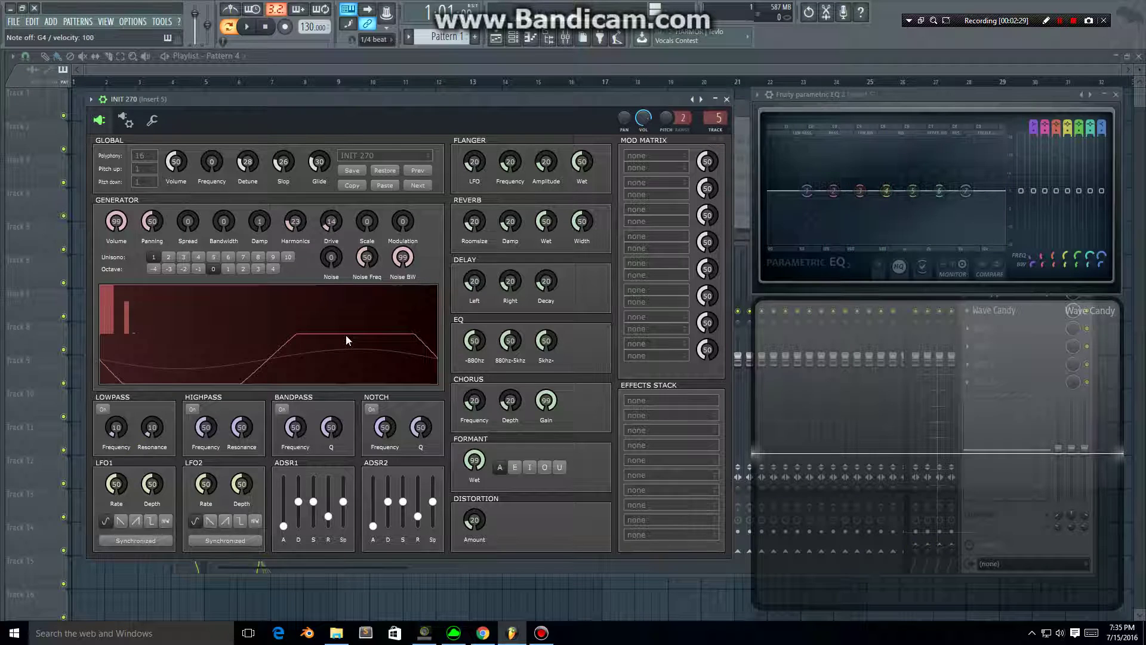
Remove the Drive, raise Harmonics to 30 and bring Bandwidth back up
drag(331, 221, 329, 230)
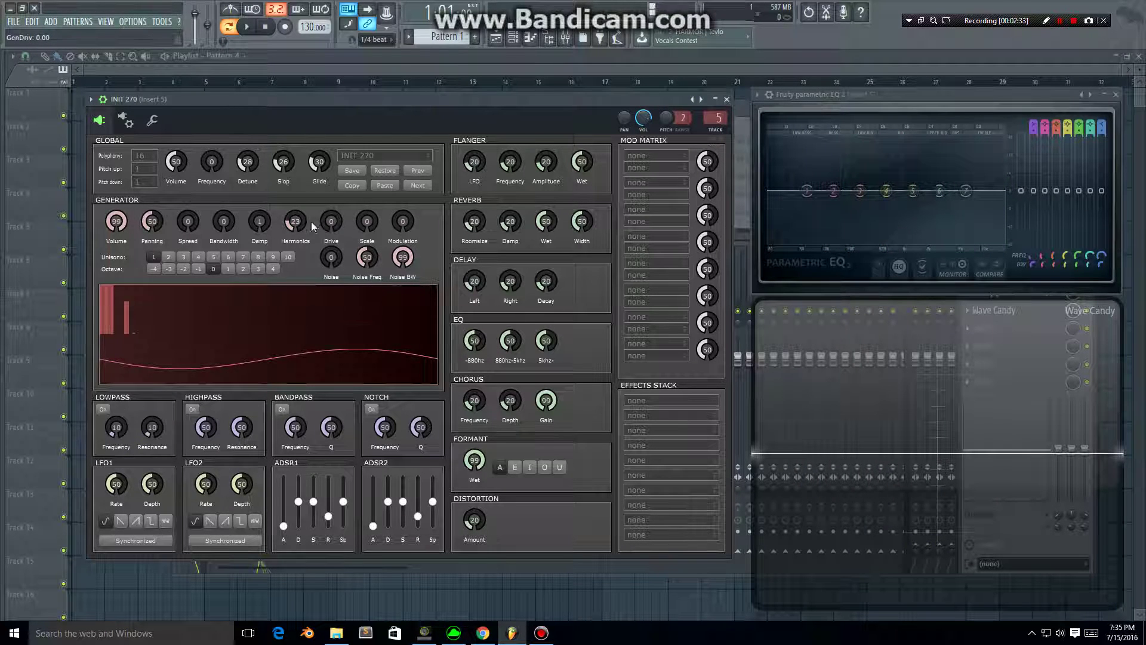
drag(298, 223, 298, 178)
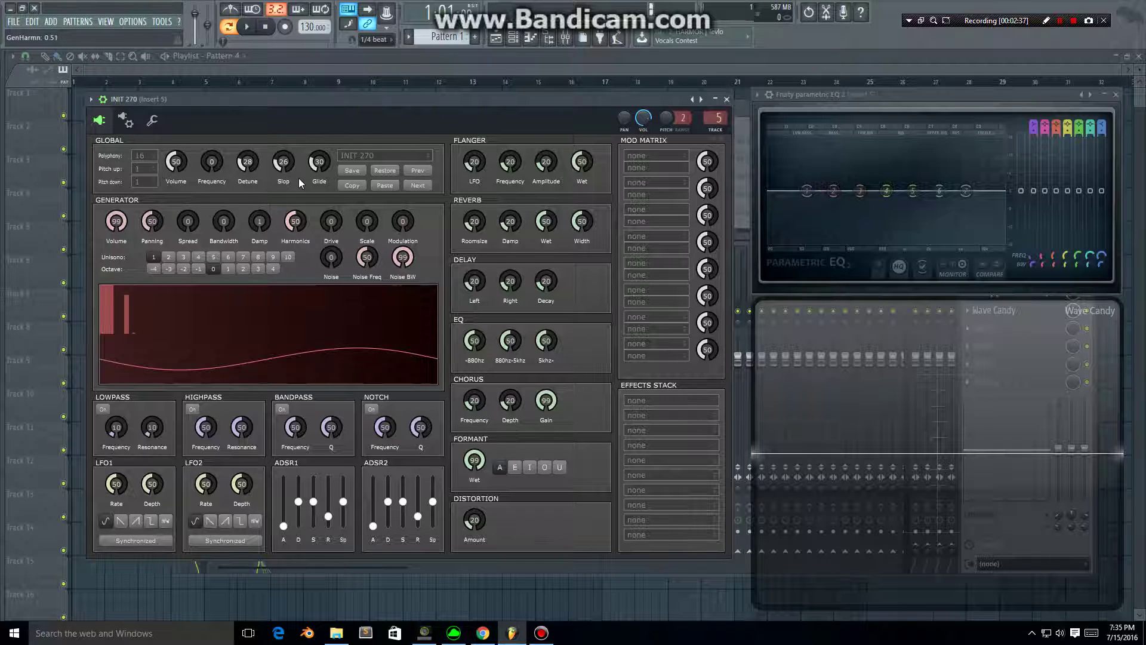
drag(228, 223, 233, 198)
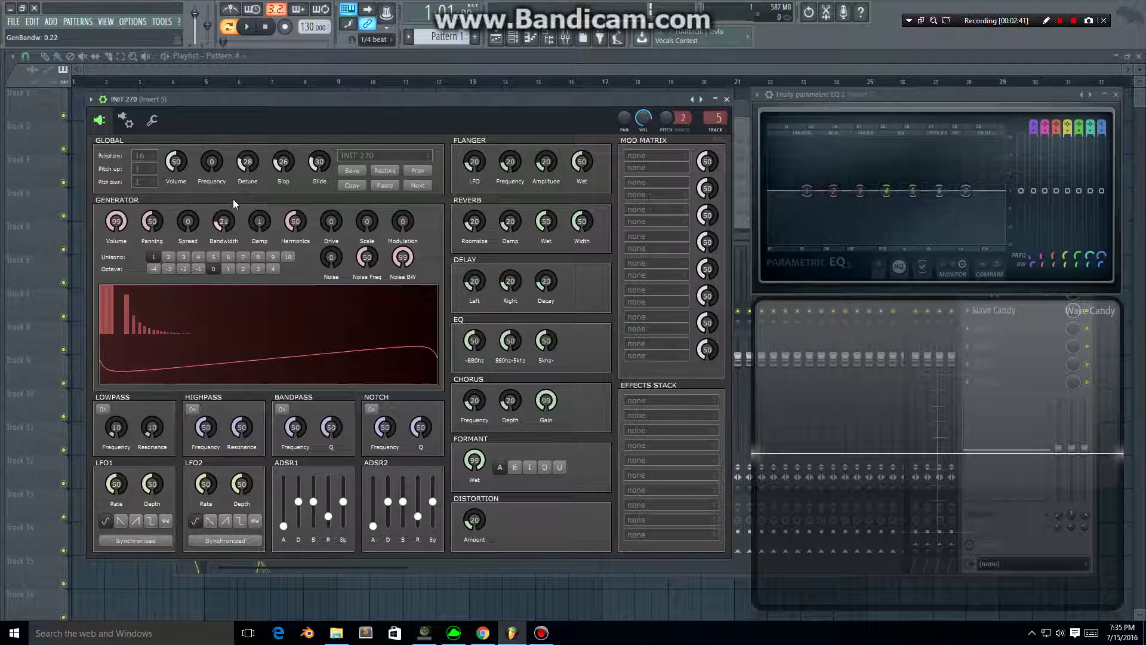
Trim Bandwidth, return Spread to 0 and set Drive to about 3, then test a note
drag(332, 222, 368, 228)
mouse_move(188, 221)
mouse_down()
mouse_move(189, 203)
mouse_move(193, 241)
mouse_up()
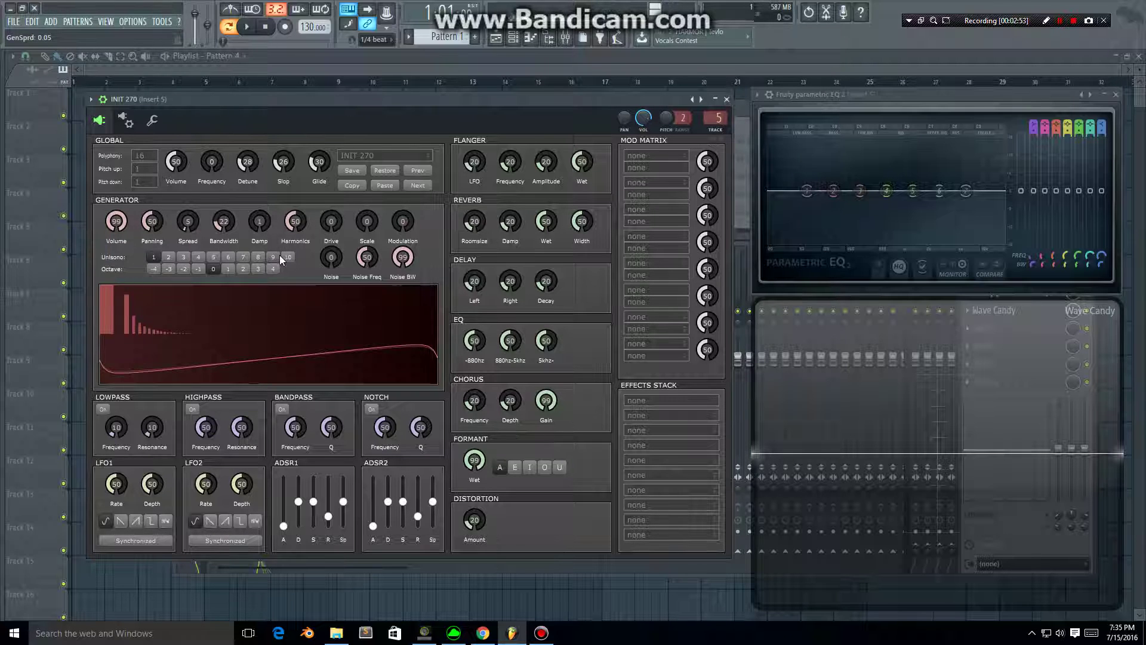
drag(190, 236, 190, 247)
drag(332, 222, 330, 216)
key(b)
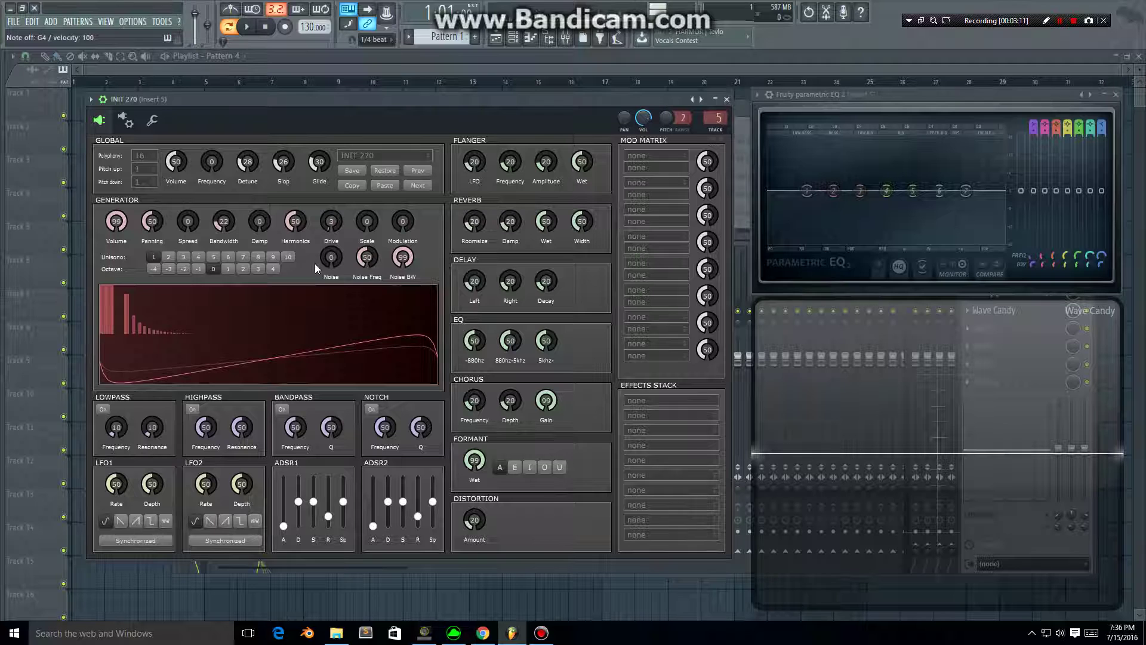
Mix in noise at about 9–10 with Noise BW at 19, auditioning the result
drag(331, 256, 332, 234)
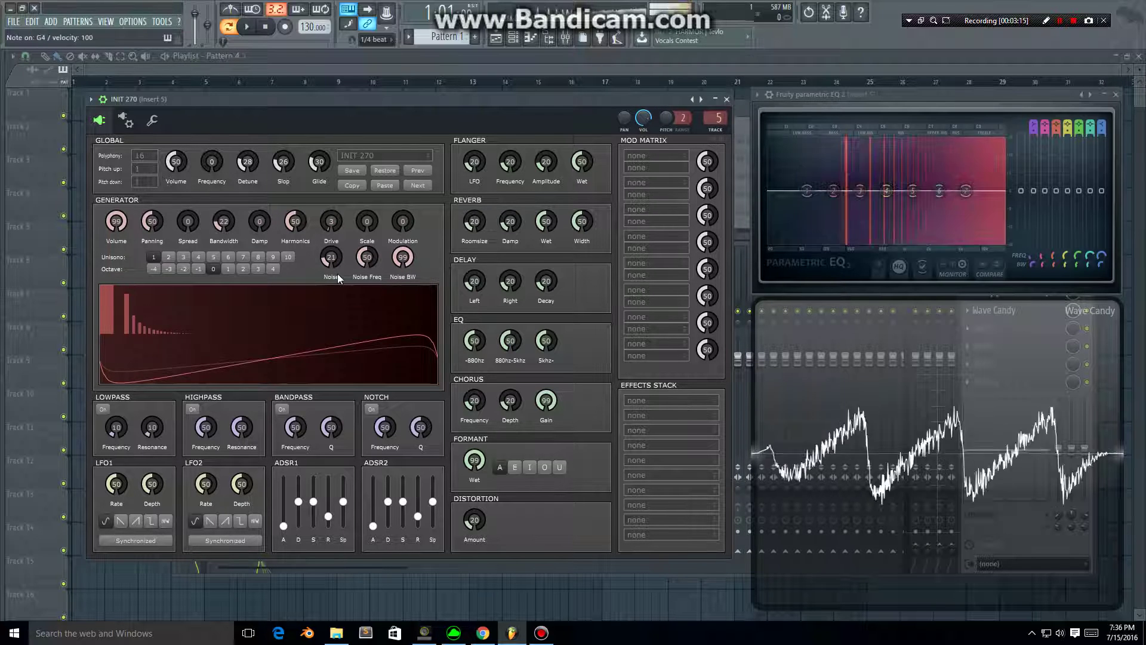
scroll(333, 276, down, 3)
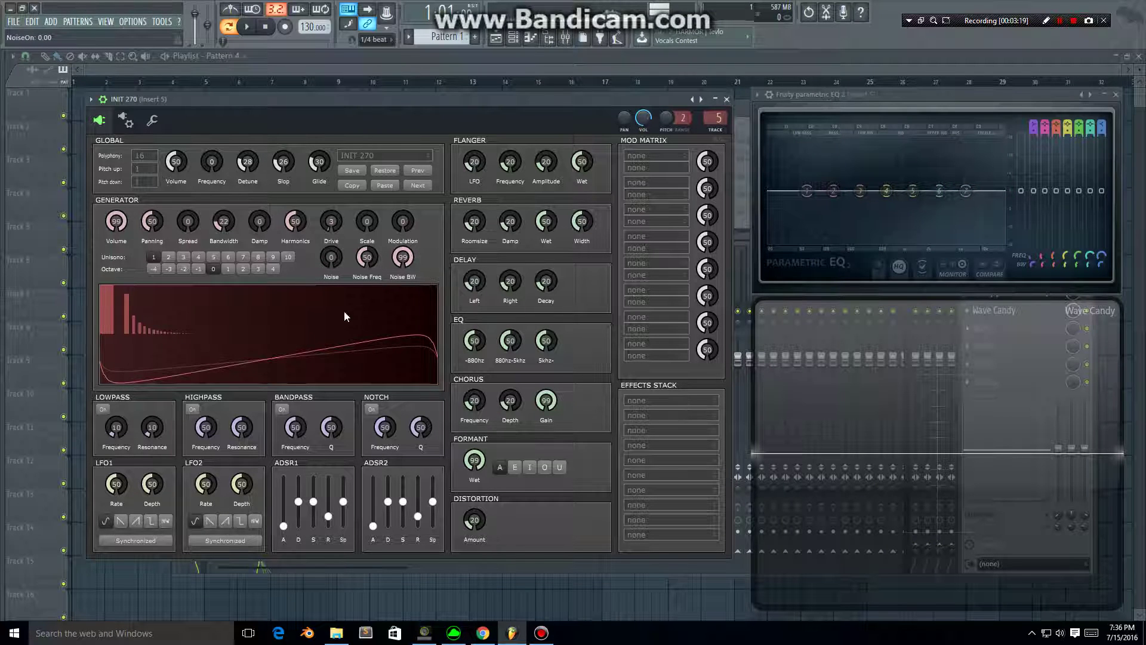
drag(403, 256, 423, 410)
key(b)
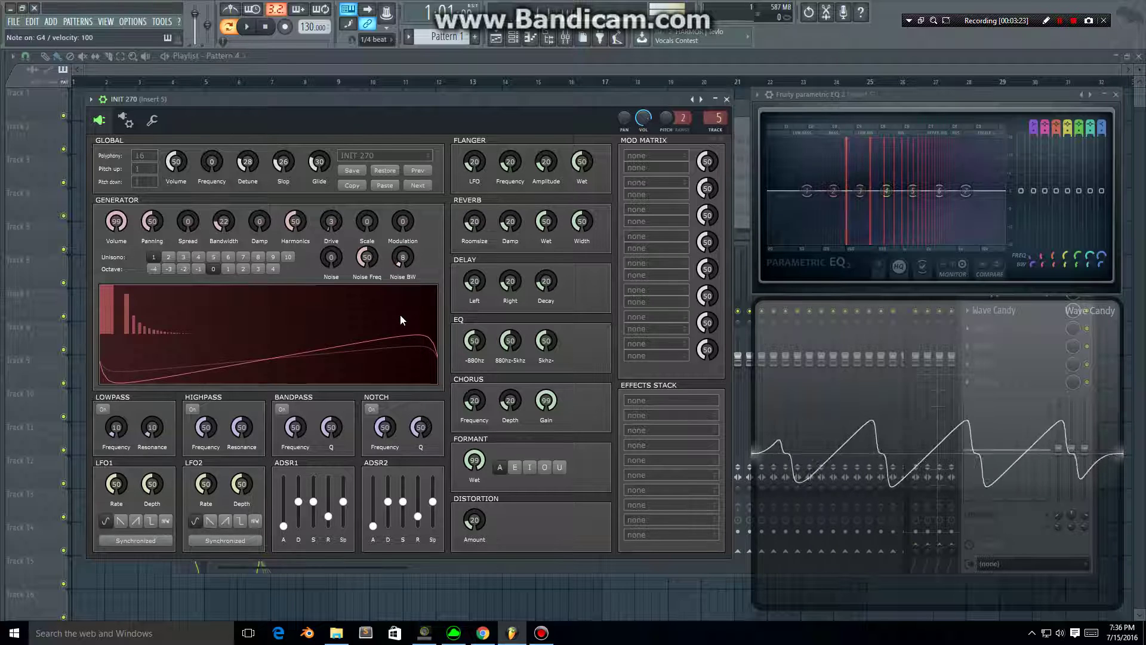
drag(403, 256, 402, 248)
drag(331, 257, 333, 238)
key(b)
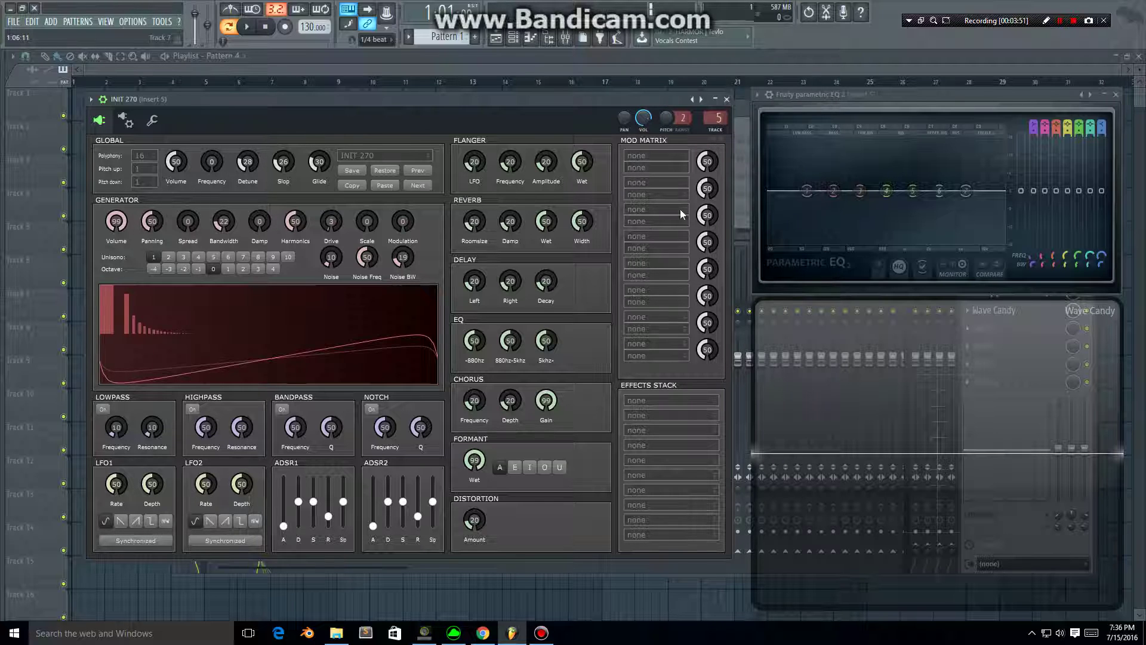
In mod matrix slot 1, route ADSR1 as source to Volume as target
click(649, 156)
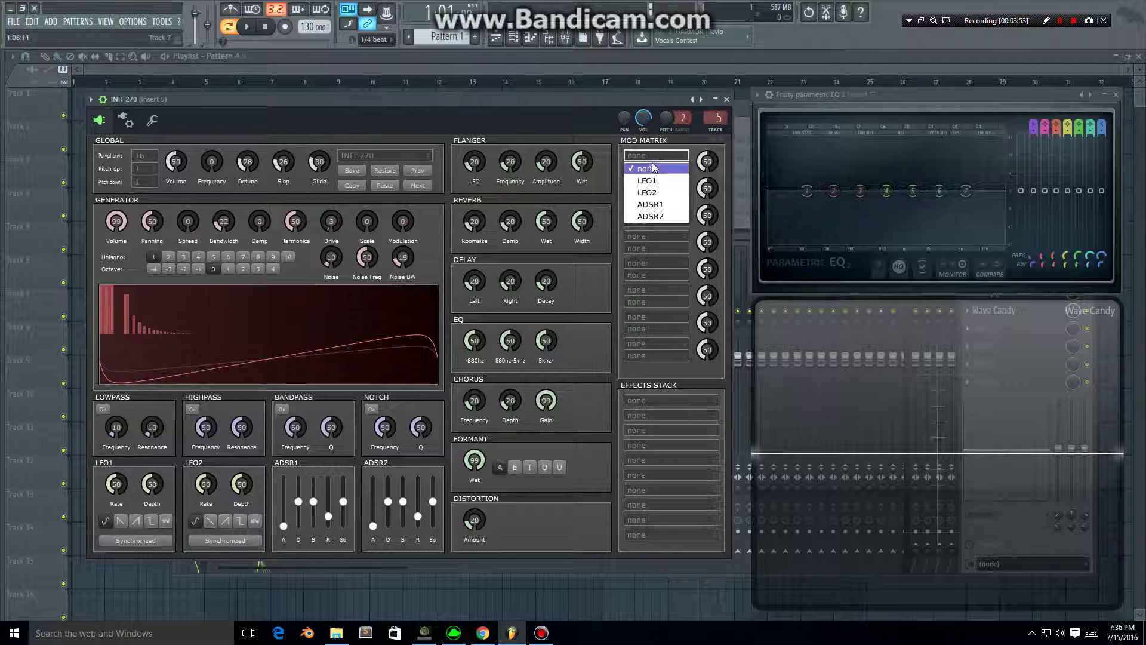
click(655, 204)
click(653, 168)
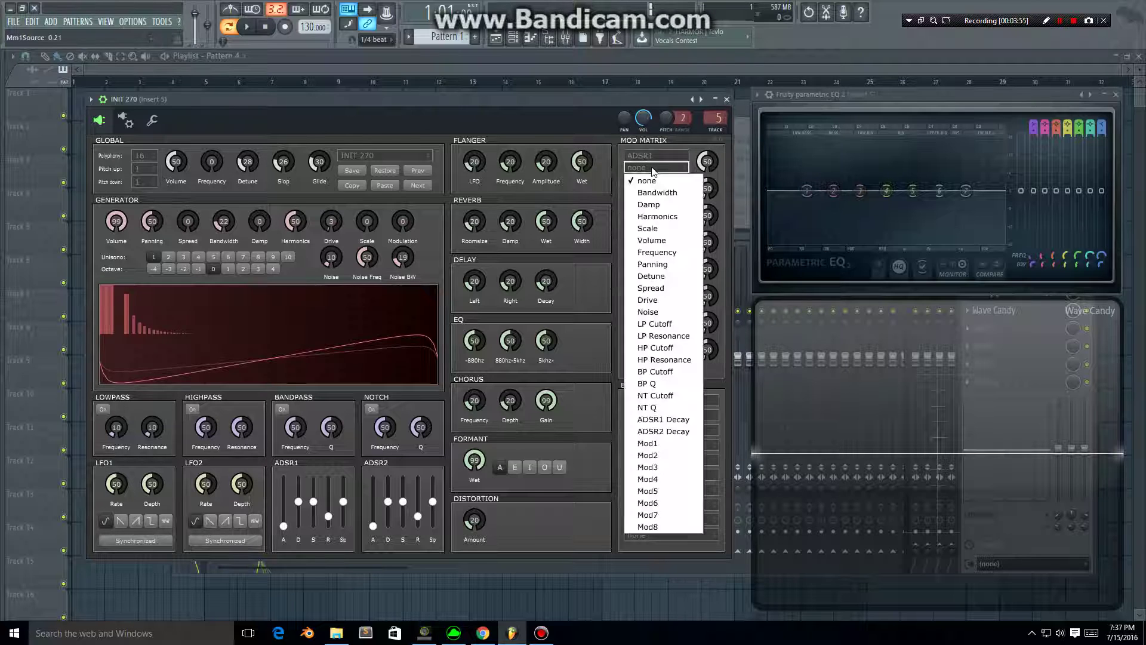
click(658, 242)
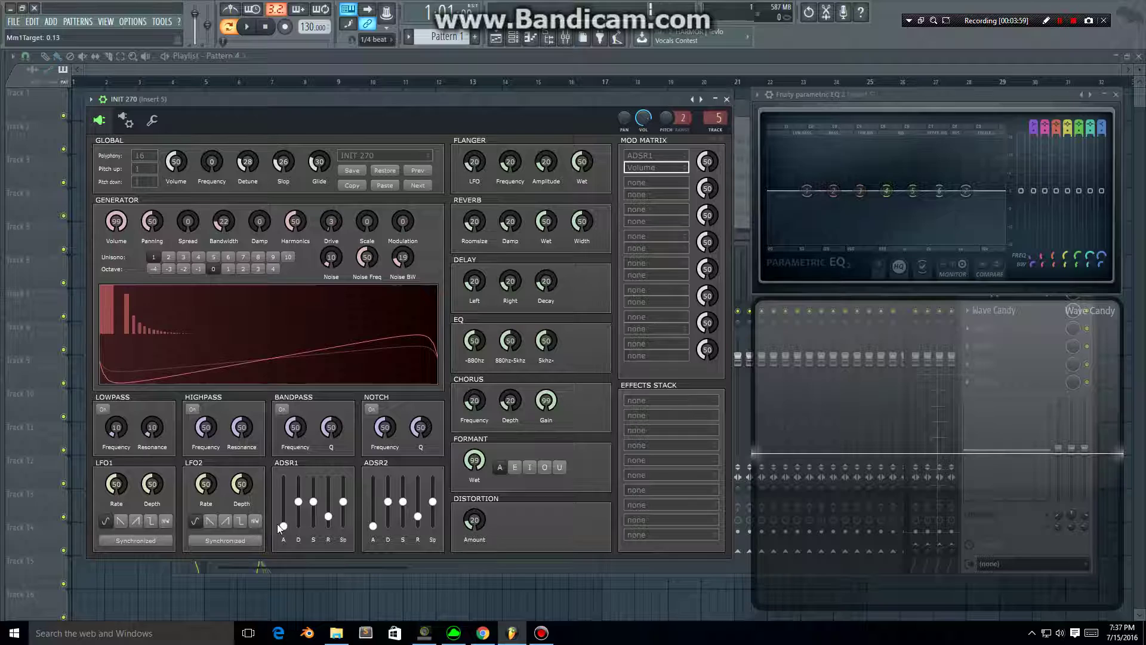
Lengthen the ADSR1 decay, turn generator noise to 0 and reset ADSR1 attack to zero
drag(283, 525, 286, 504)
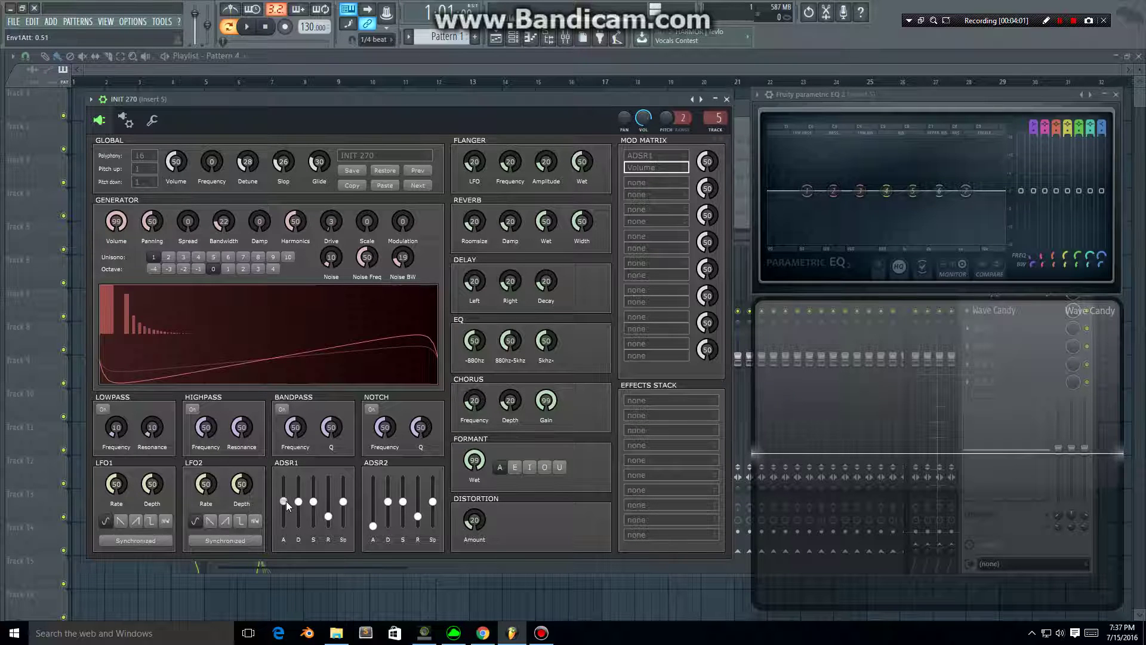
key(b)
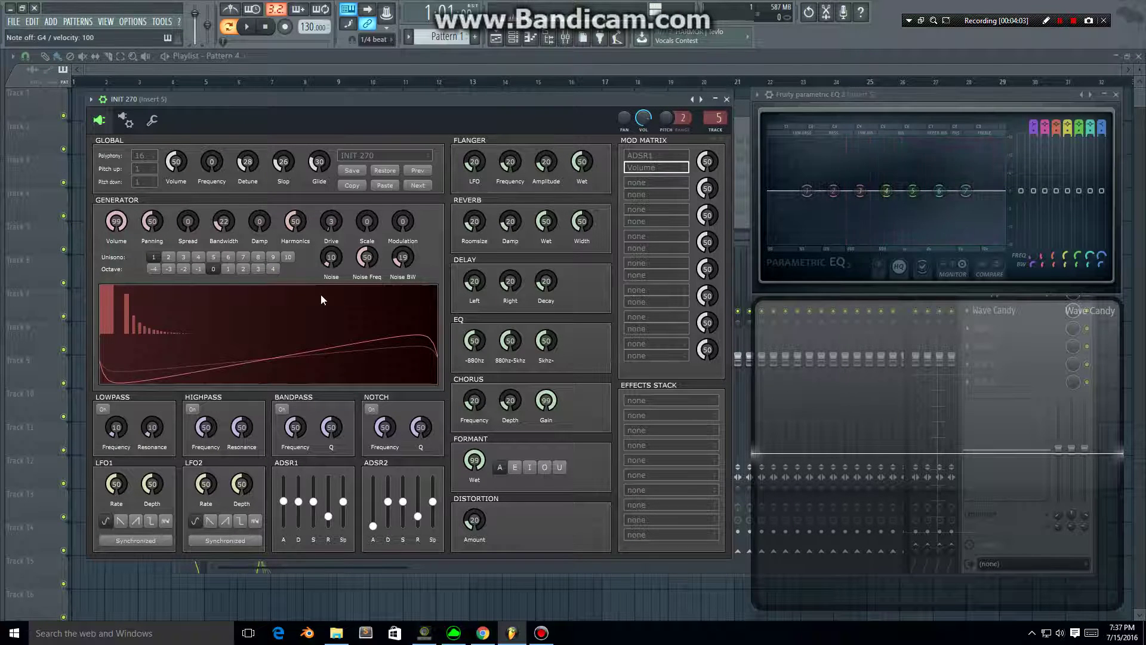
drag(331, 257, 331, 283)
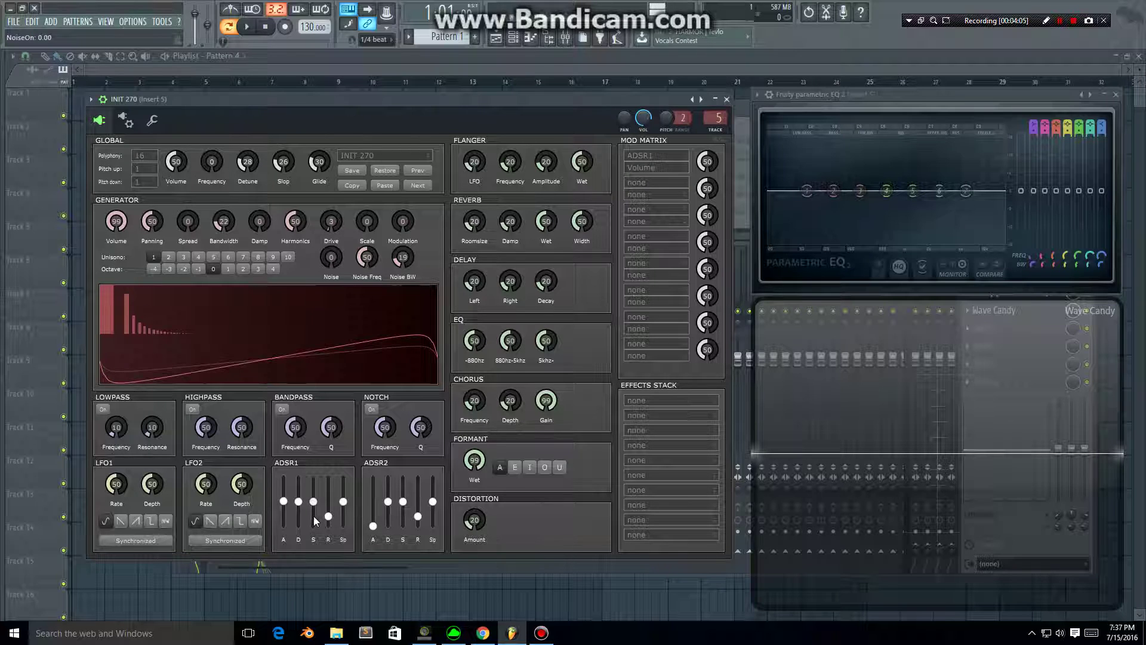
mouse_move(301, 502)
mouse_down()
mouse_move(298, 477)
mouse_move(284, 503)
mouse_move(288, 539)
mouse_move(283, 500)
mouse_move(315, 512)
mouse_up()
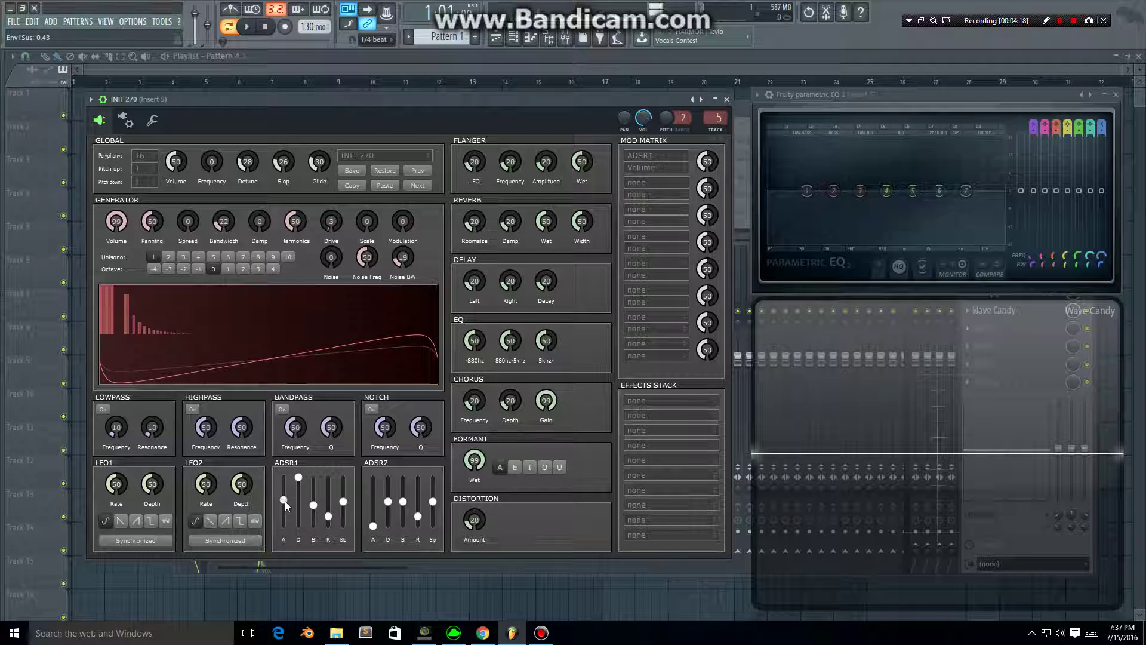
drag(284, 500, 284, 528)
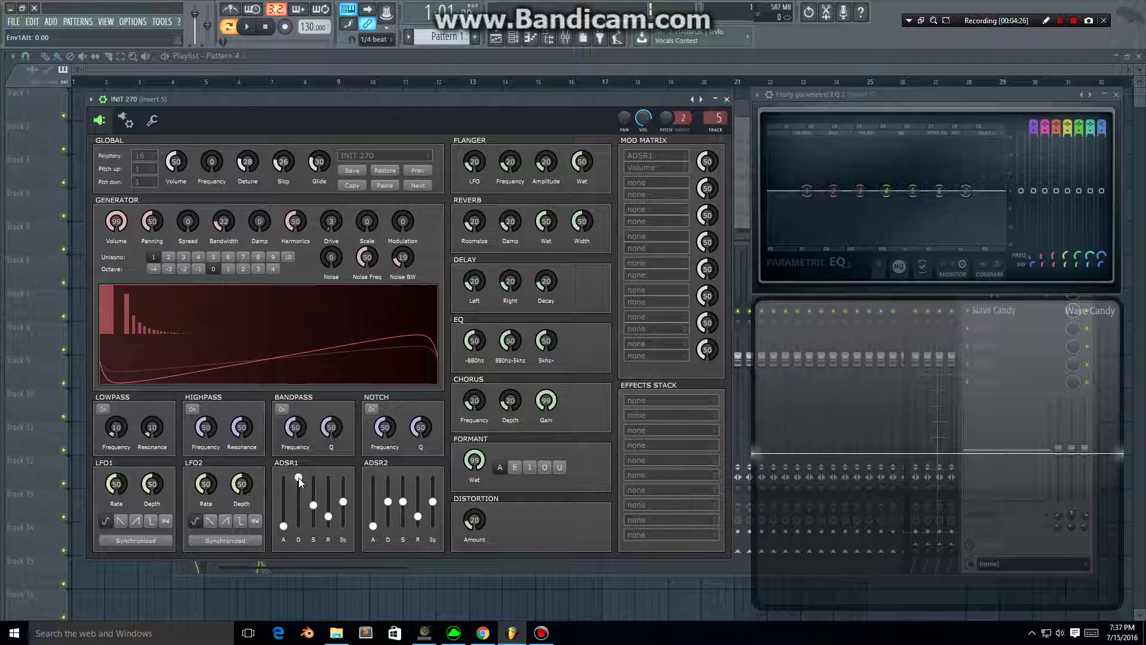
Set ADSR1 sustain to half and slope to 0, and ADSR2 slope to 0
drag(313, 505, 330, 515)
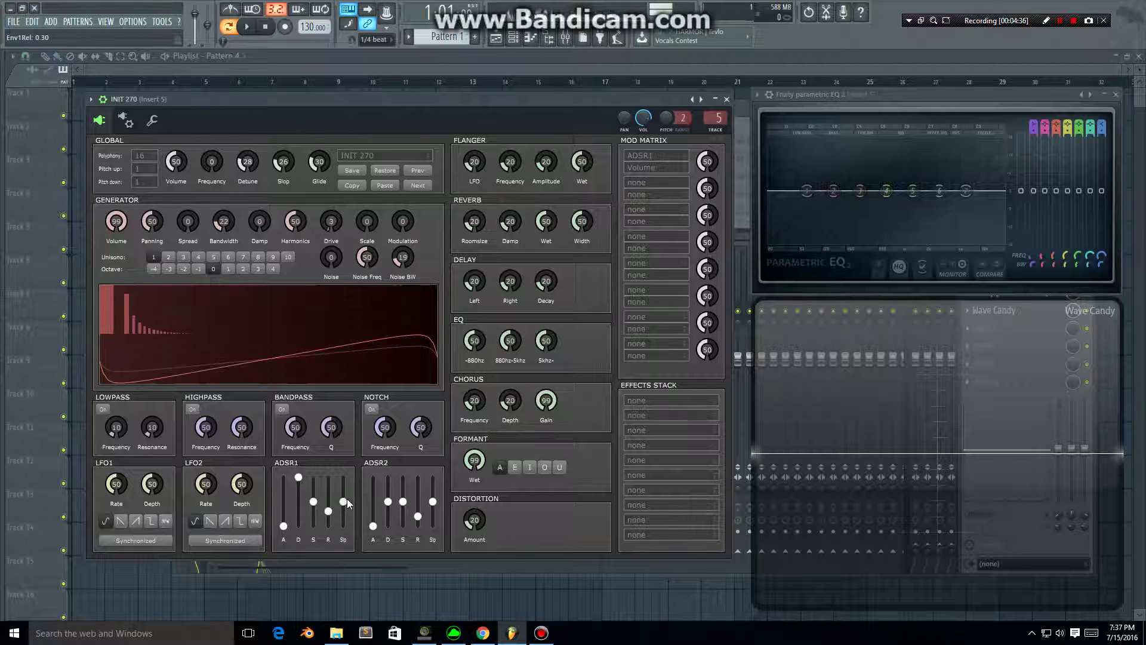
drag(344, 483, 345, 487)
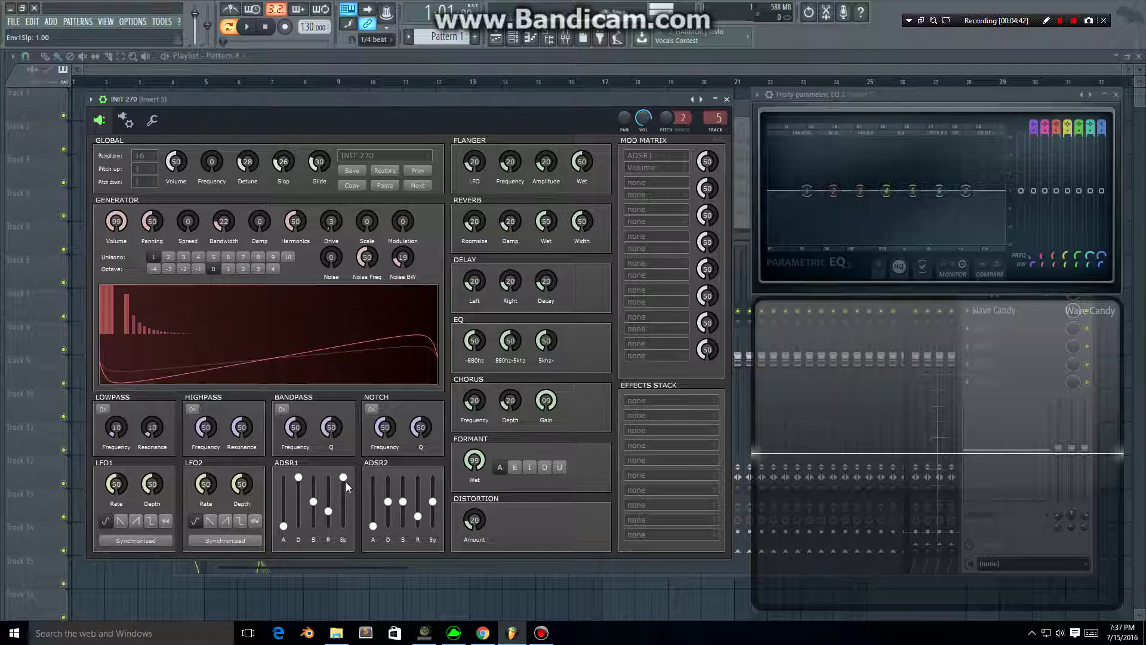
drag(345, 482, 345, 526)
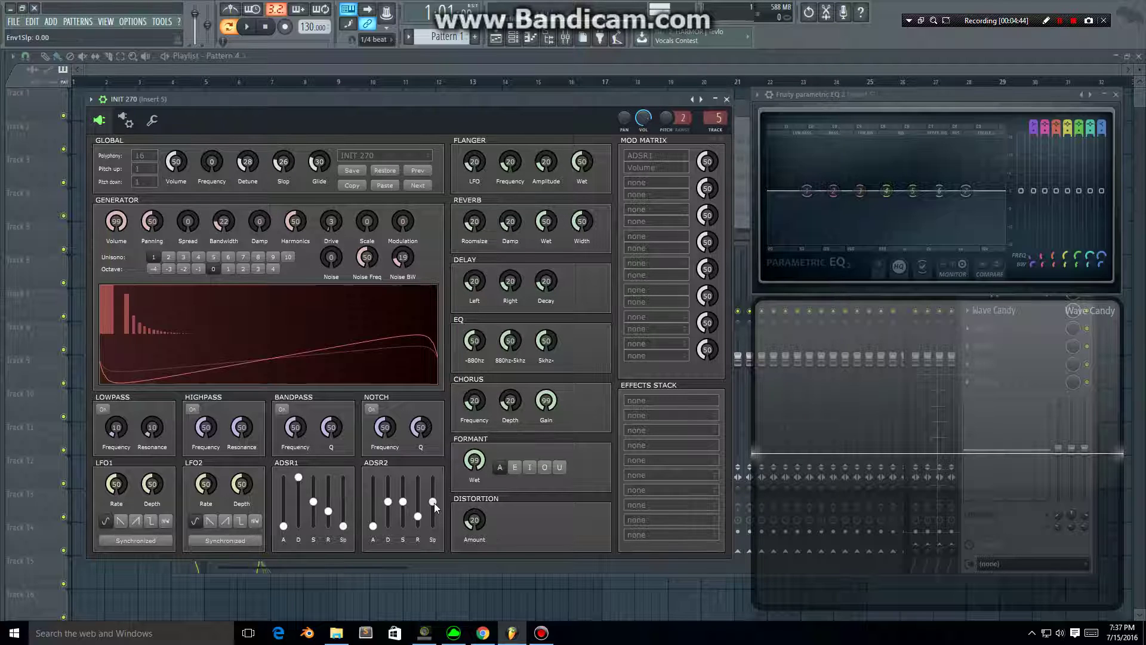
drag(433, 502, 434, 542)
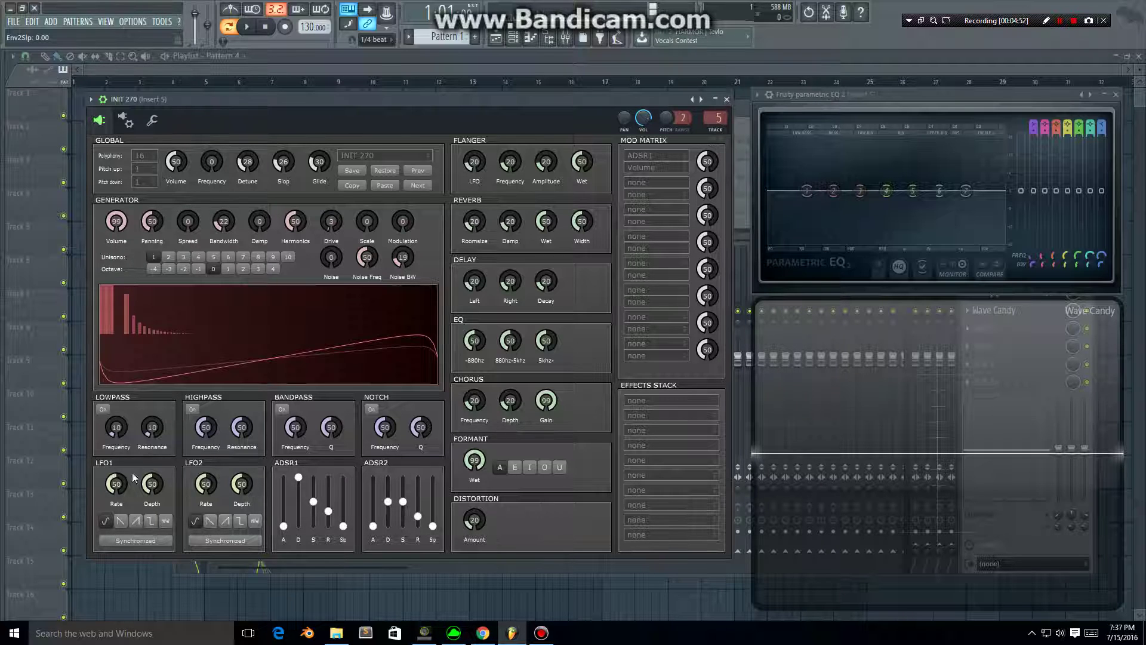
In mod matrix slot 2, route LFO1 to Harmonics and audition the patch
click(644, 183)
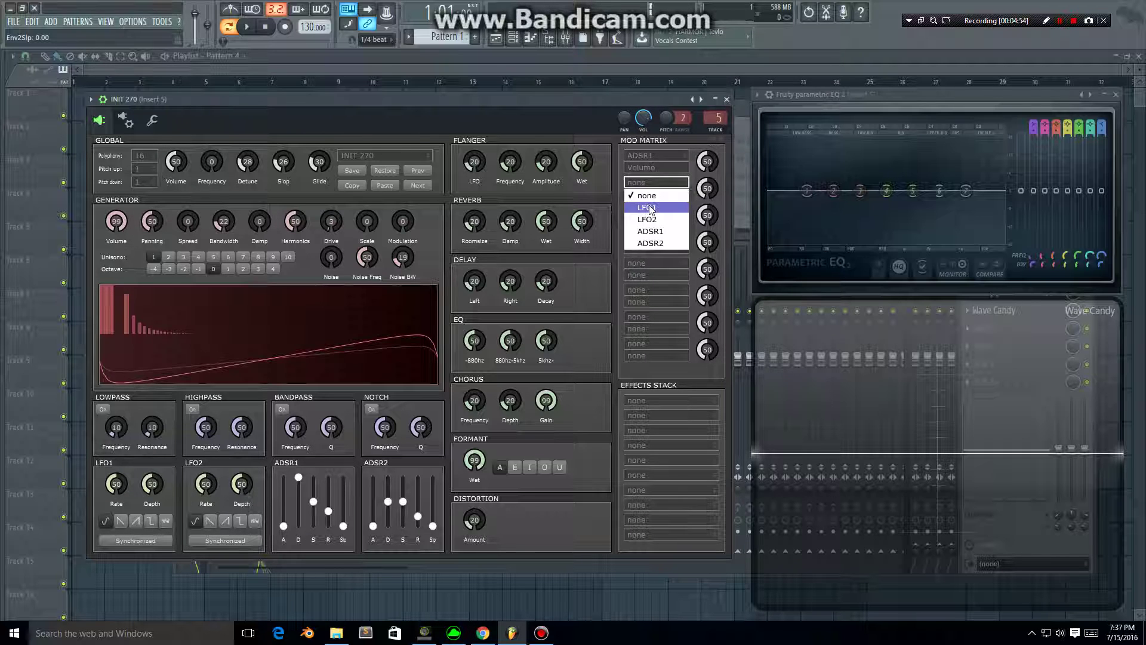
click(646, 207)
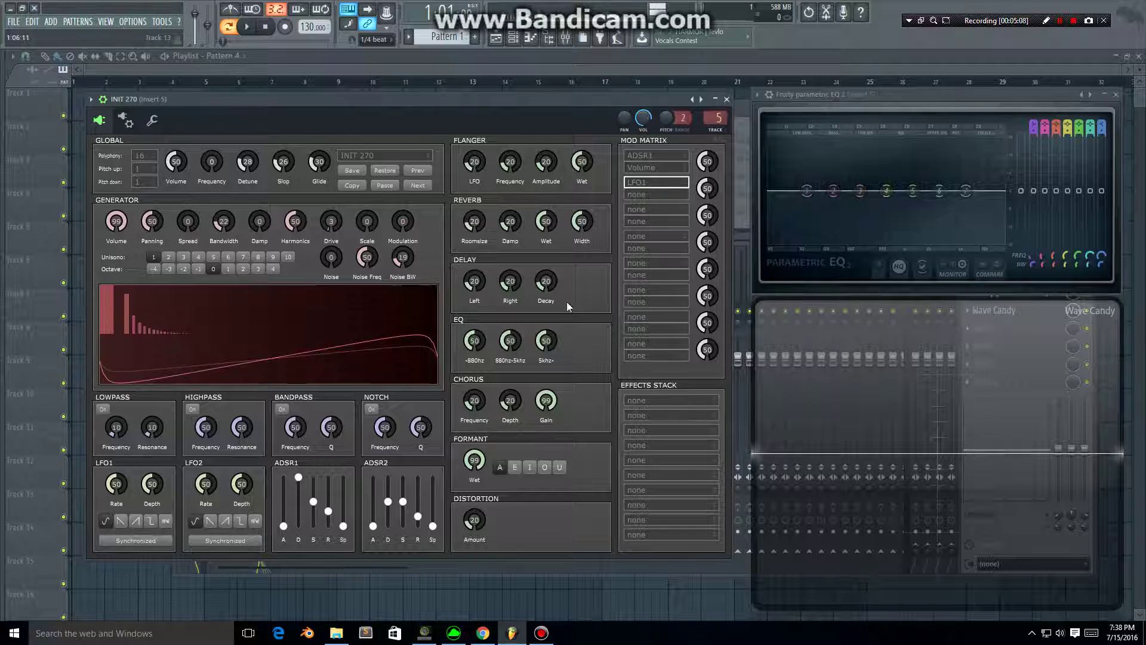
click(657, 194)
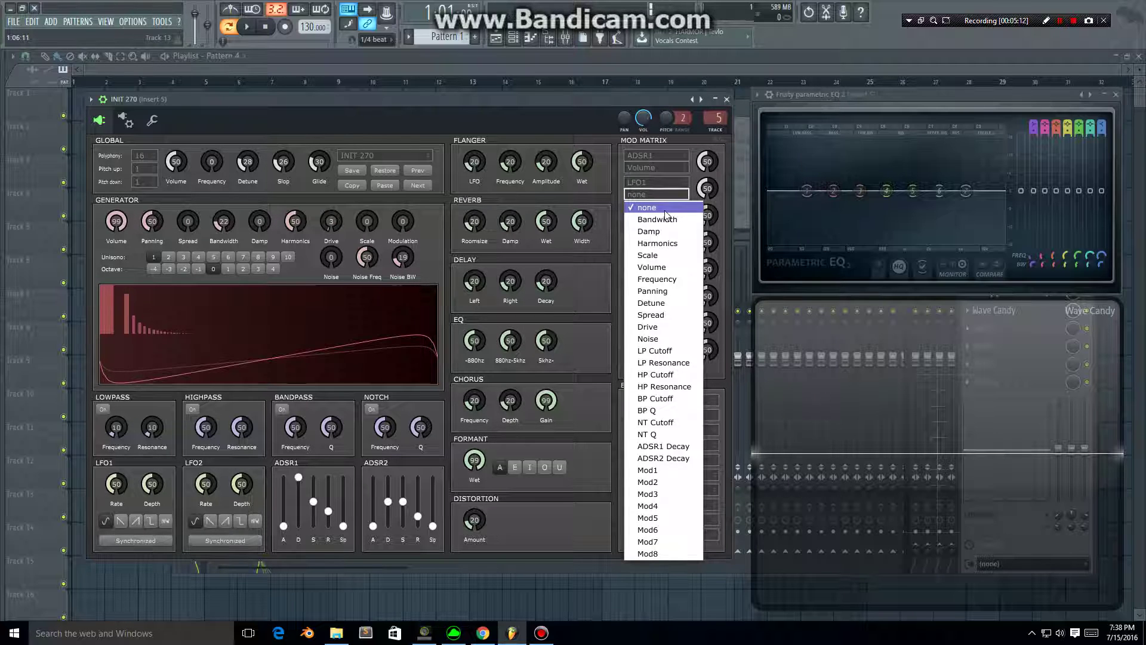
click(667, 243)
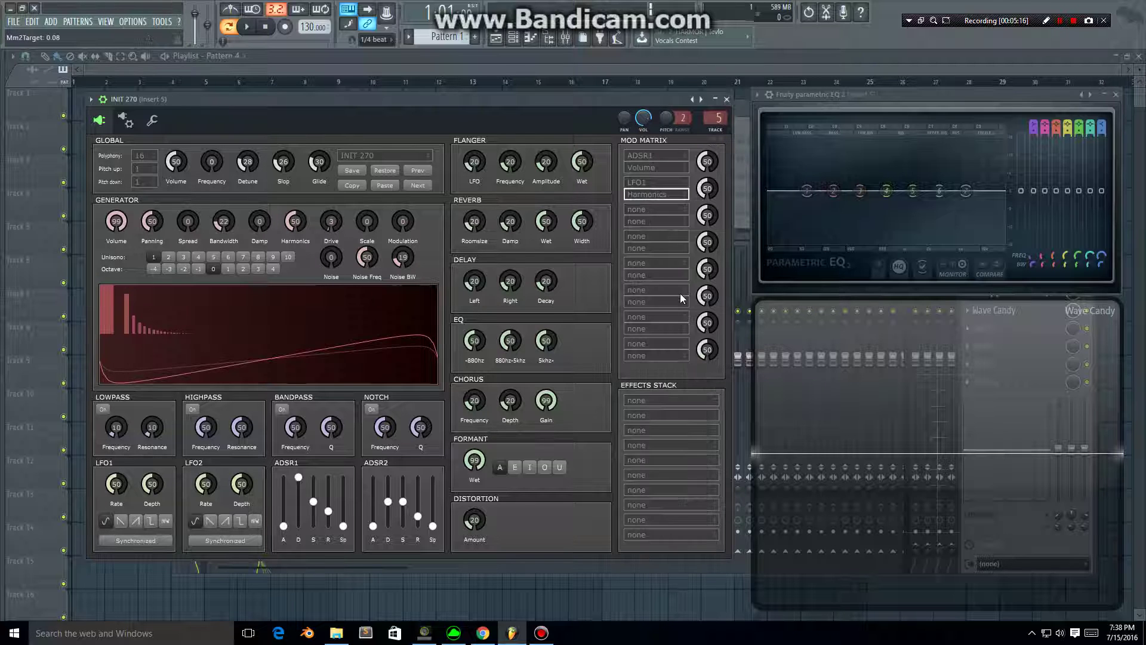
key(b)
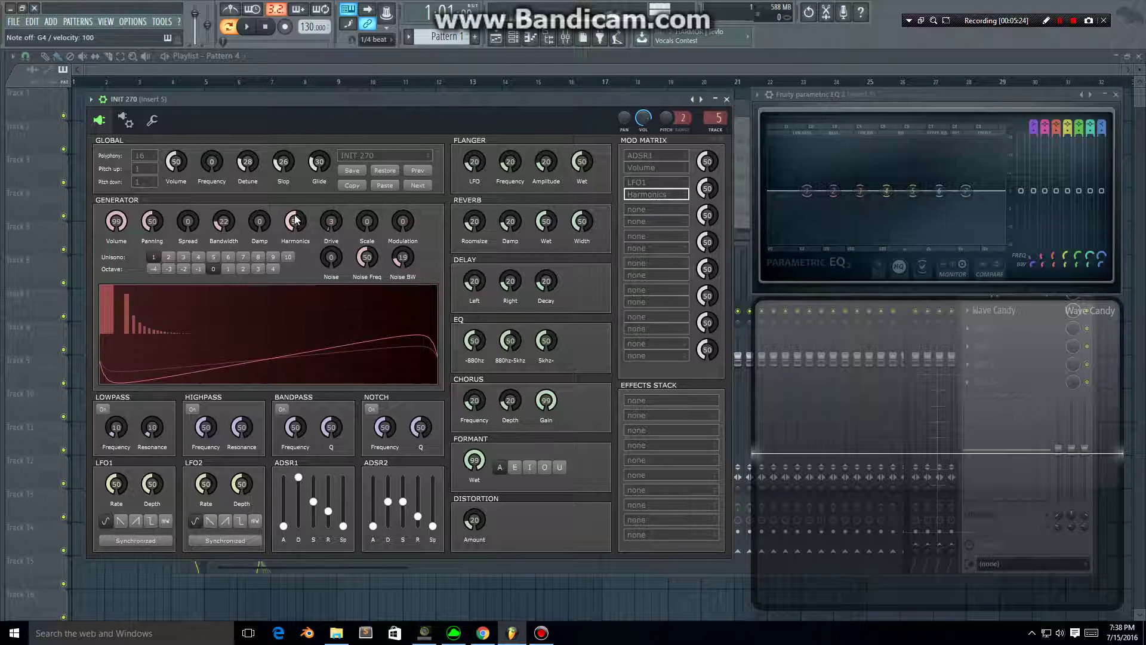
key(b)
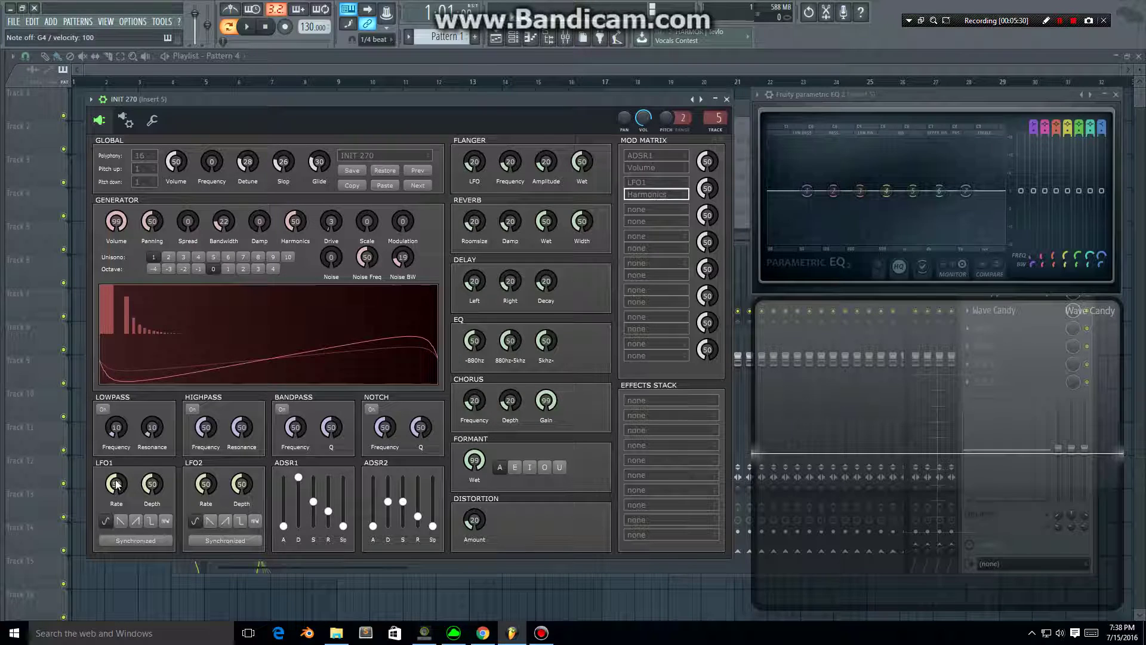
Set LFO1 Rate to 21 and Depth to about 71
drag(118, 486, 115, 522)
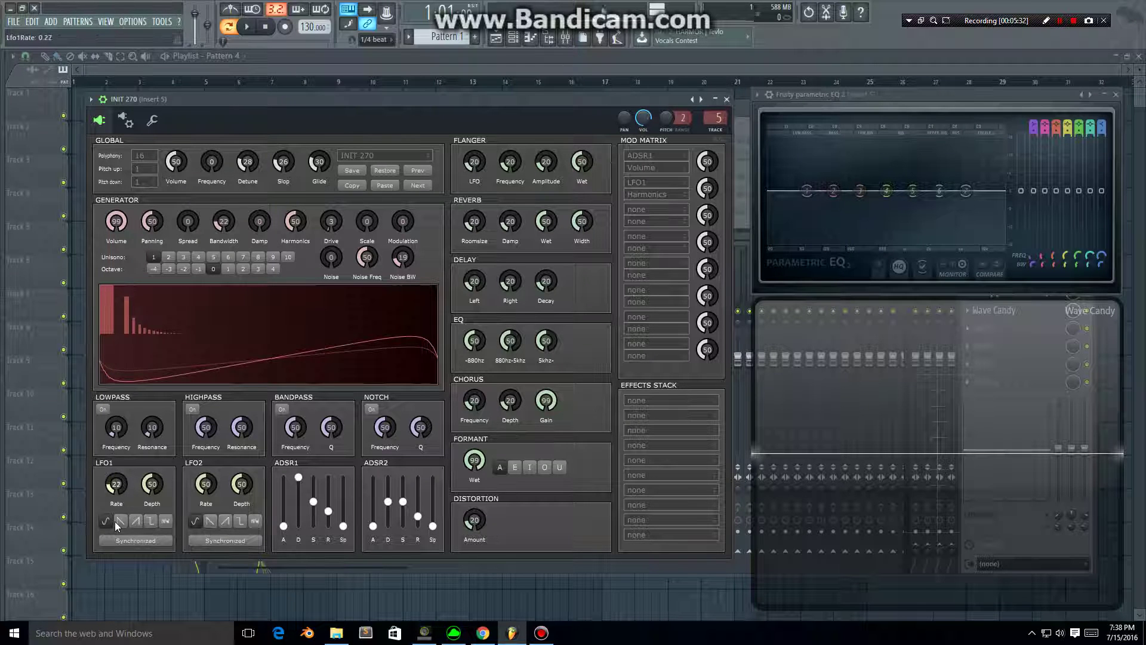
key(b)
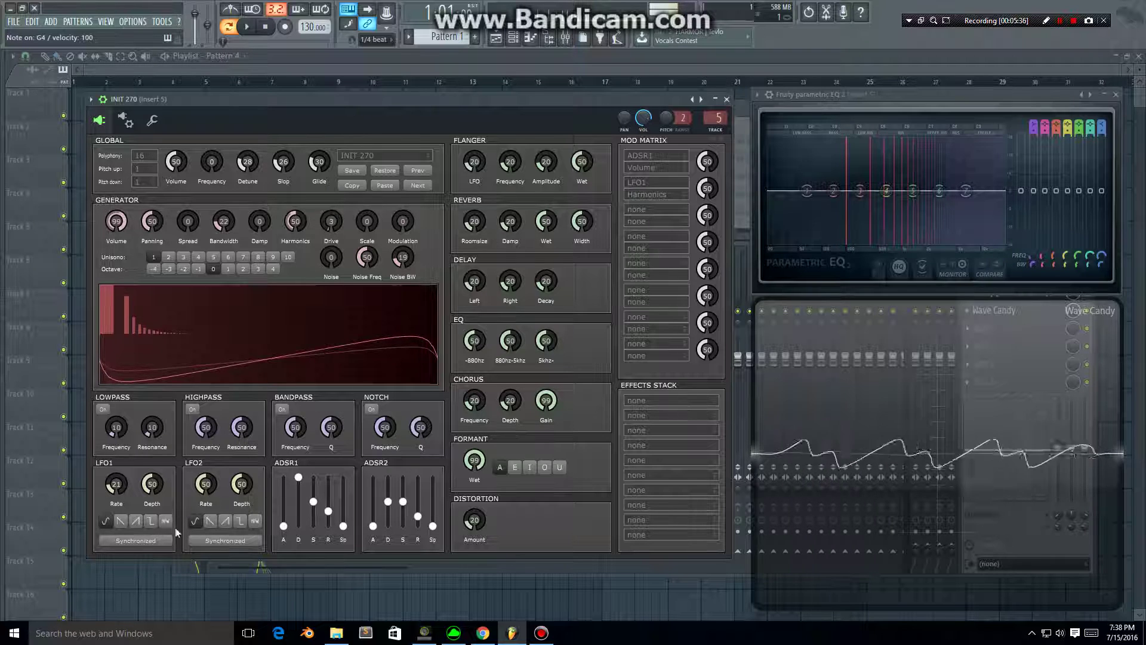
drag(152, 488, 172, 480)
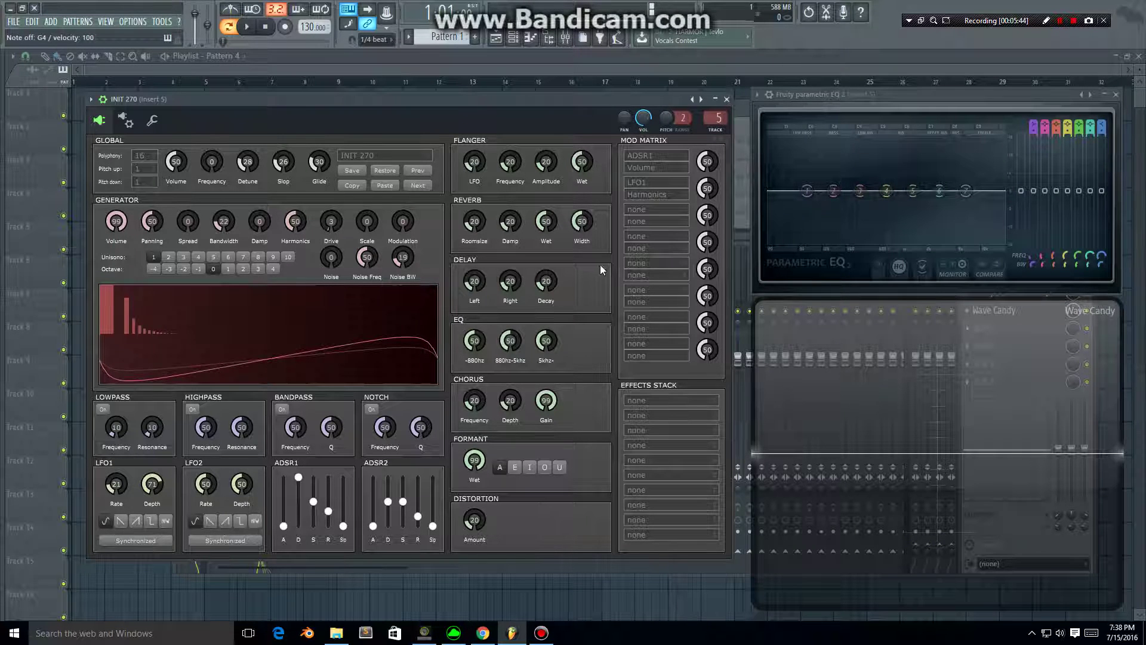
Set mod matrix slot 3 source to ADSR1 and target to Mod1, then audition
click(656, 209)
click(659, 258)
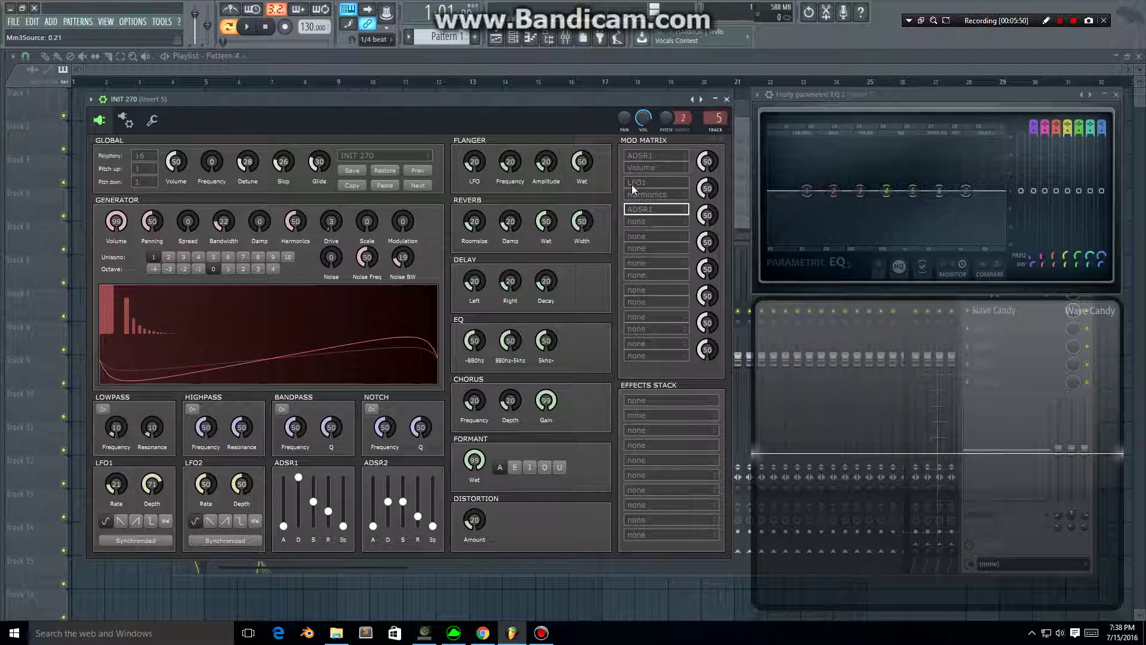
click(642, 219)
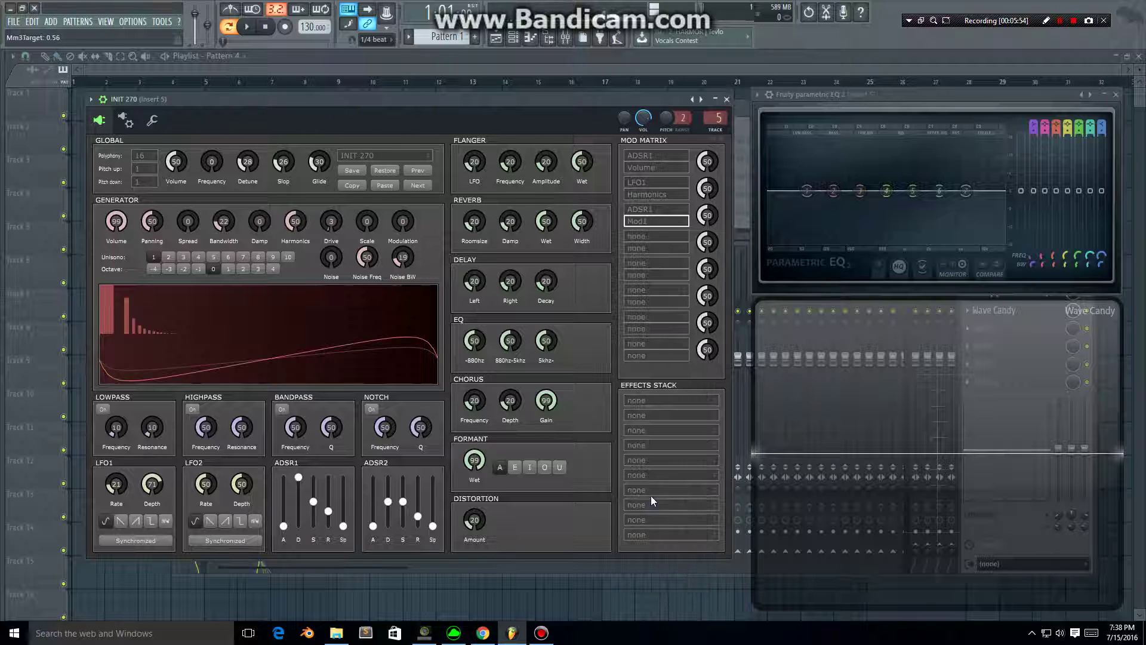
click(655, 497)
key(b)
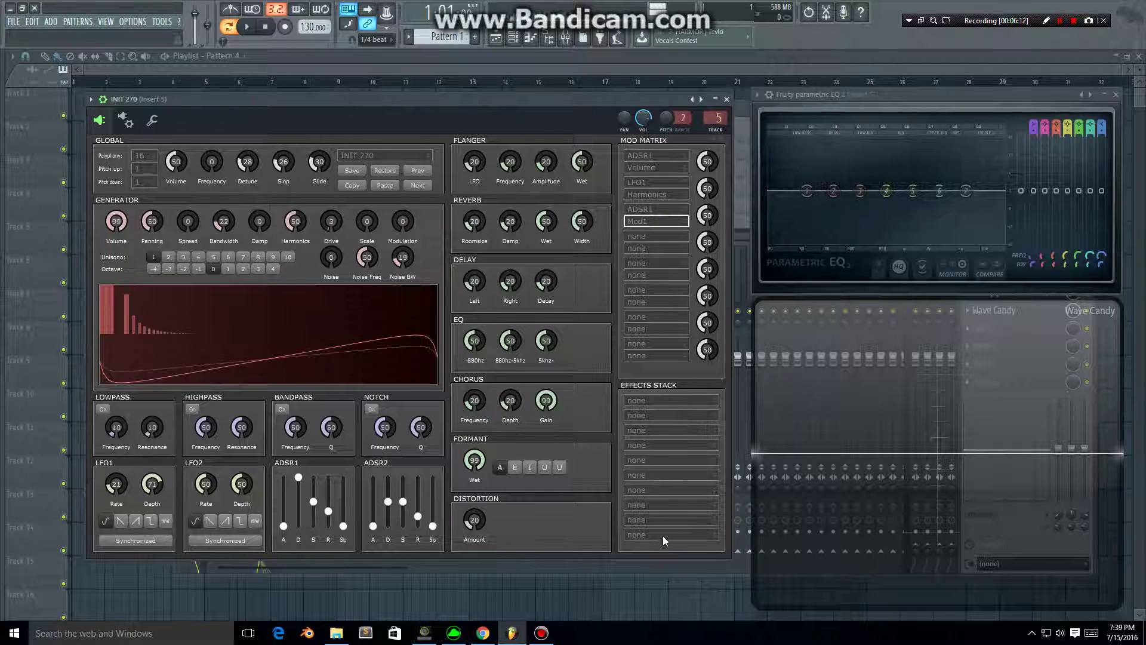
Put Distortion in the first effects-stack slot
click(647, 400)
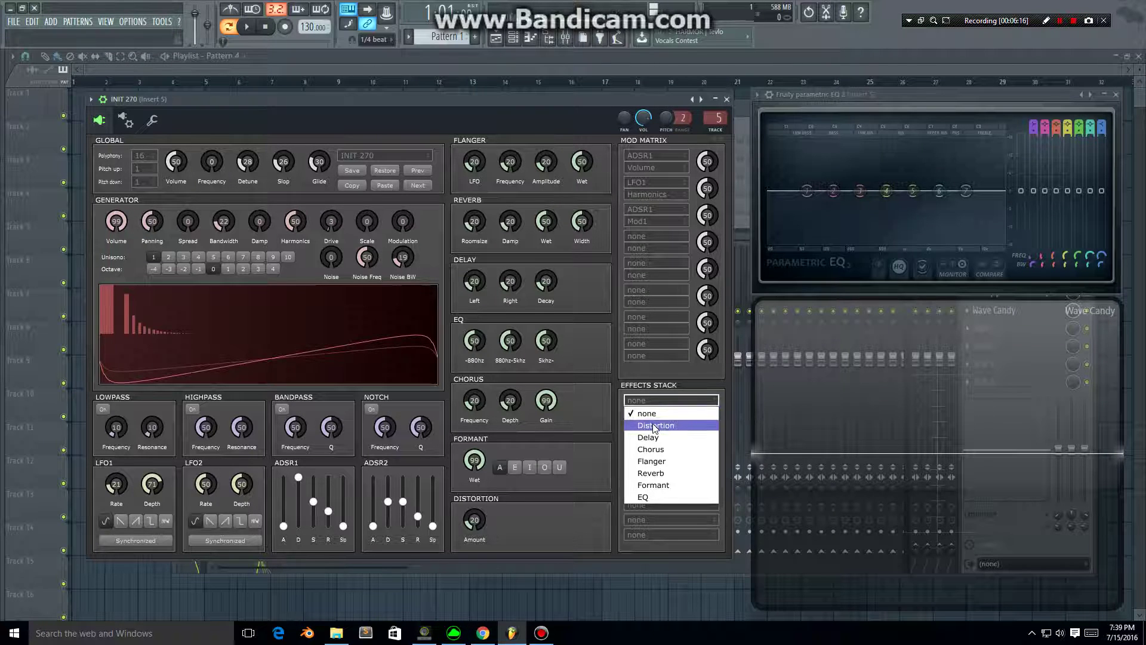
click(655, 424)
scroll(475, 519, up, 1)
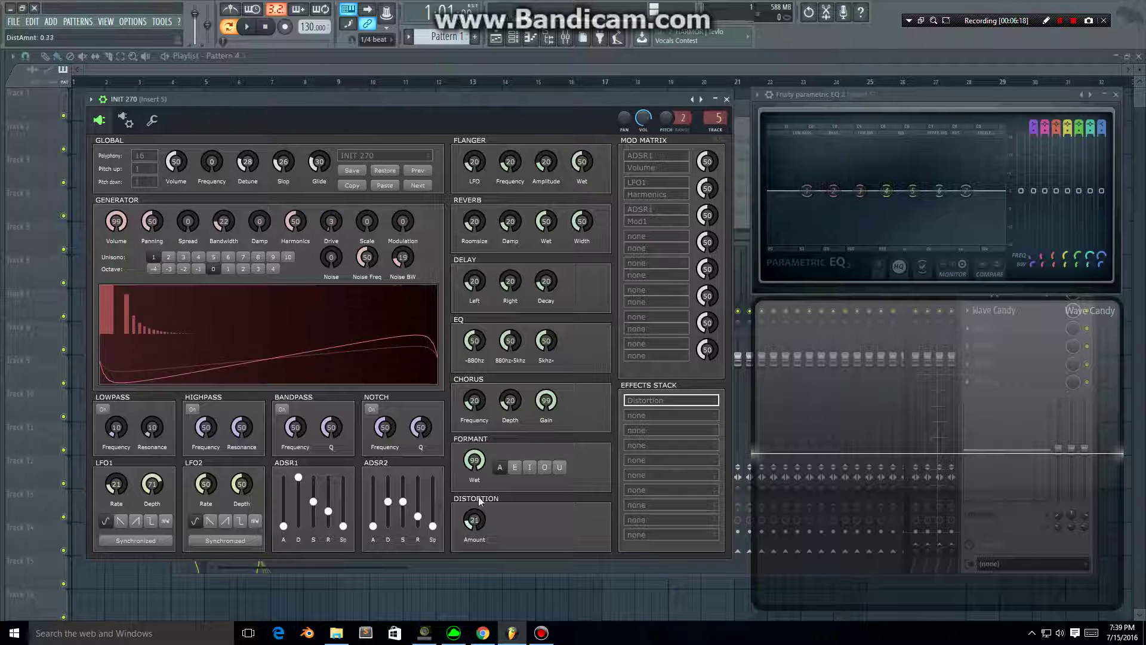
scroll(479, 500, up, 2)
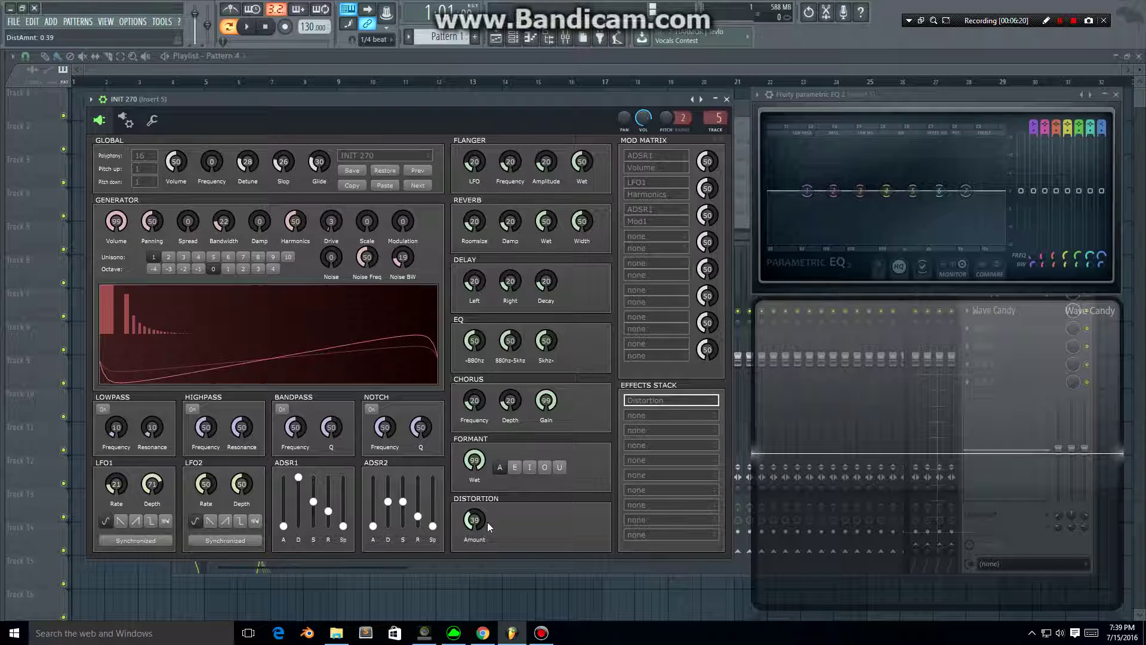
scroll(486, 521, down, 5)
Add Reverb as the second effect and Delay as the third, then play a note
click(656, 413)
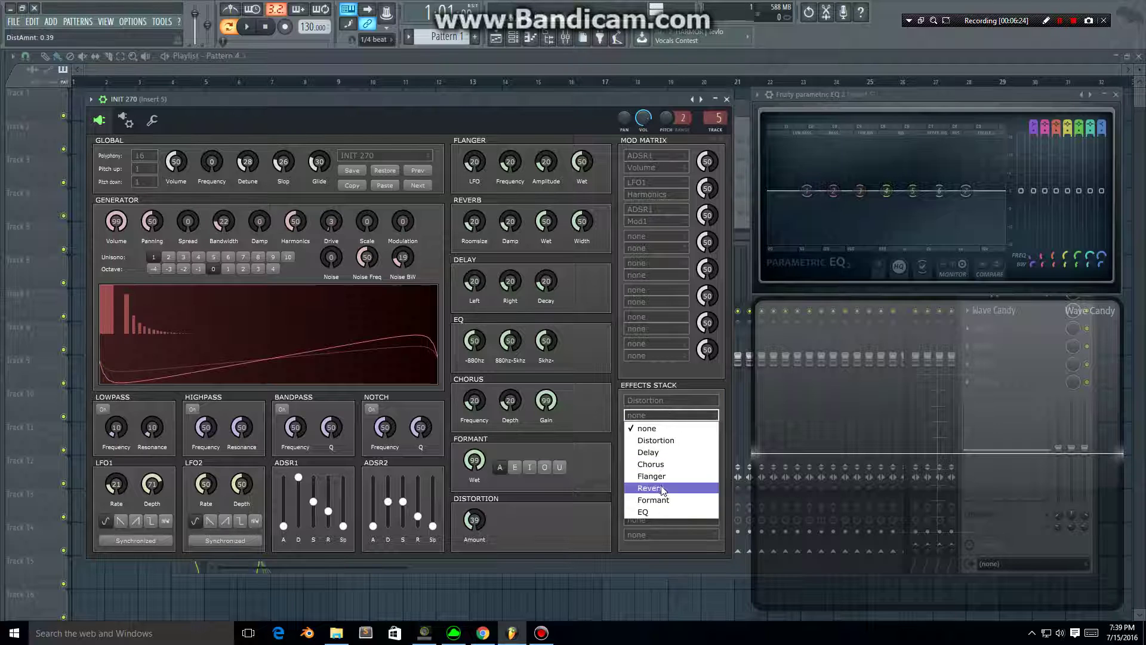
click(661, 488)
click(653, 427)
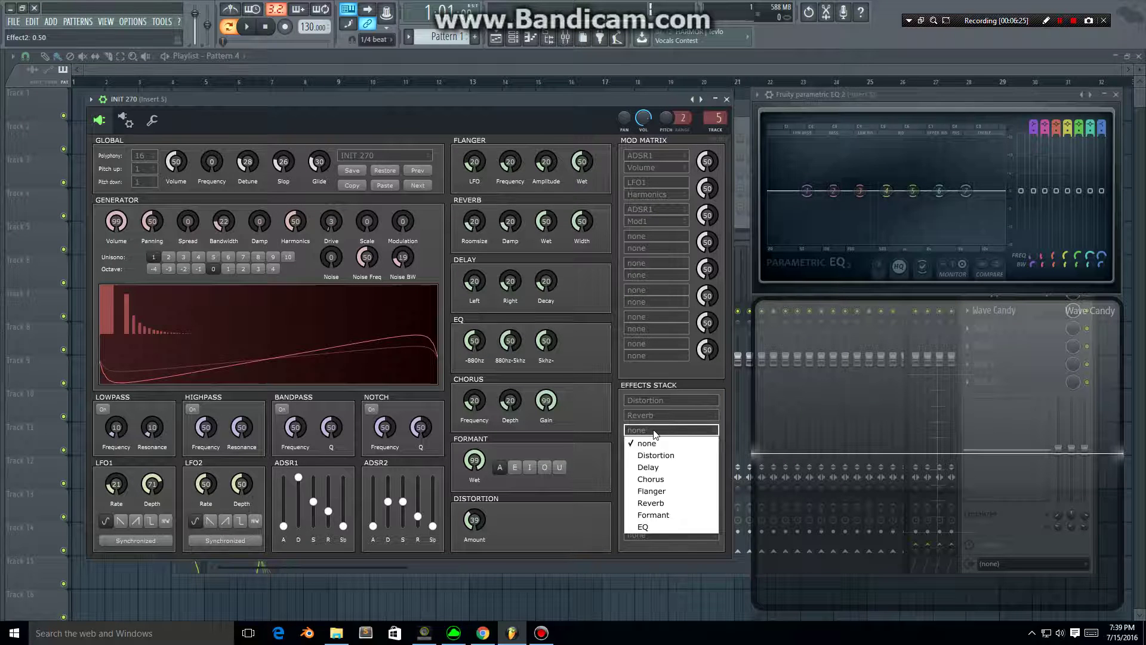
click(660, 469)
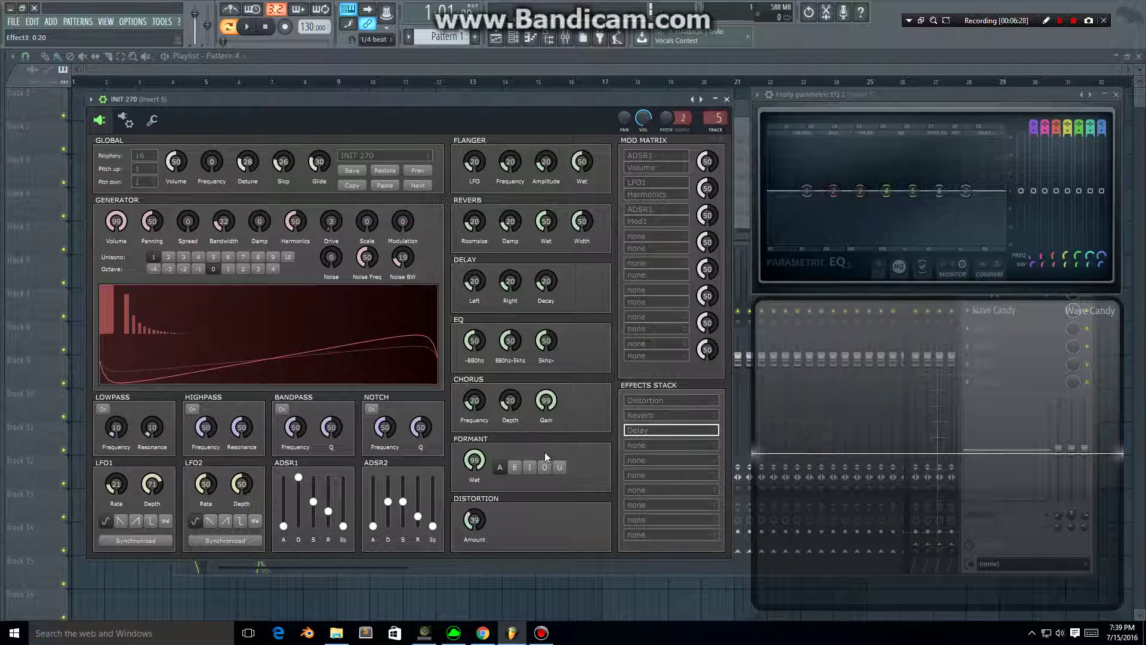
key(c)
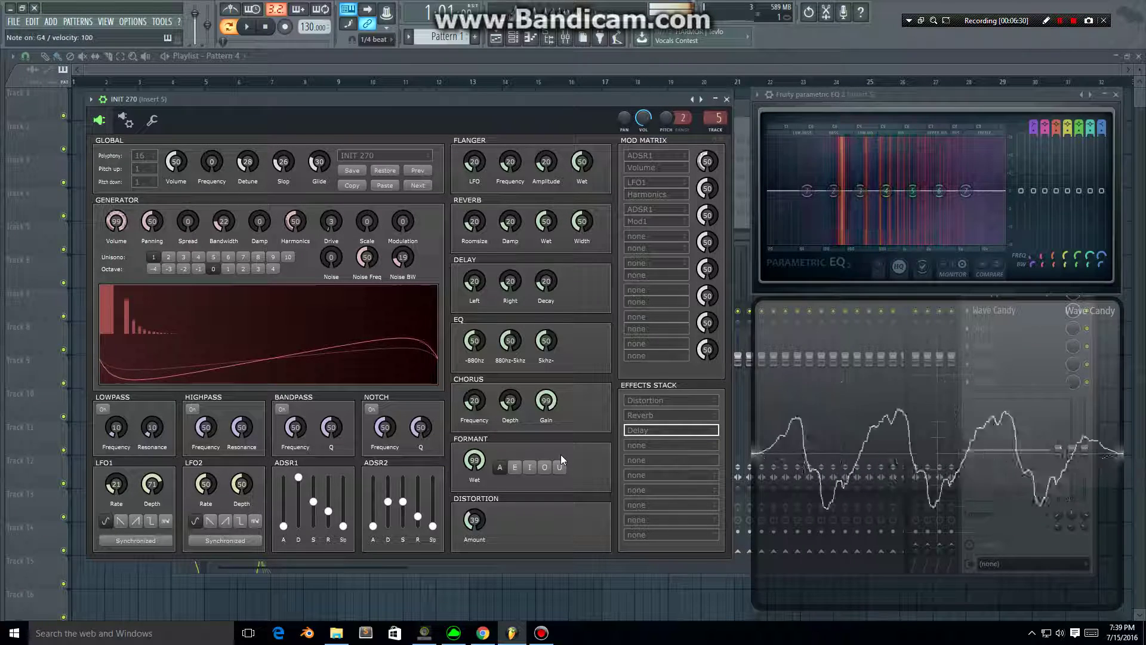